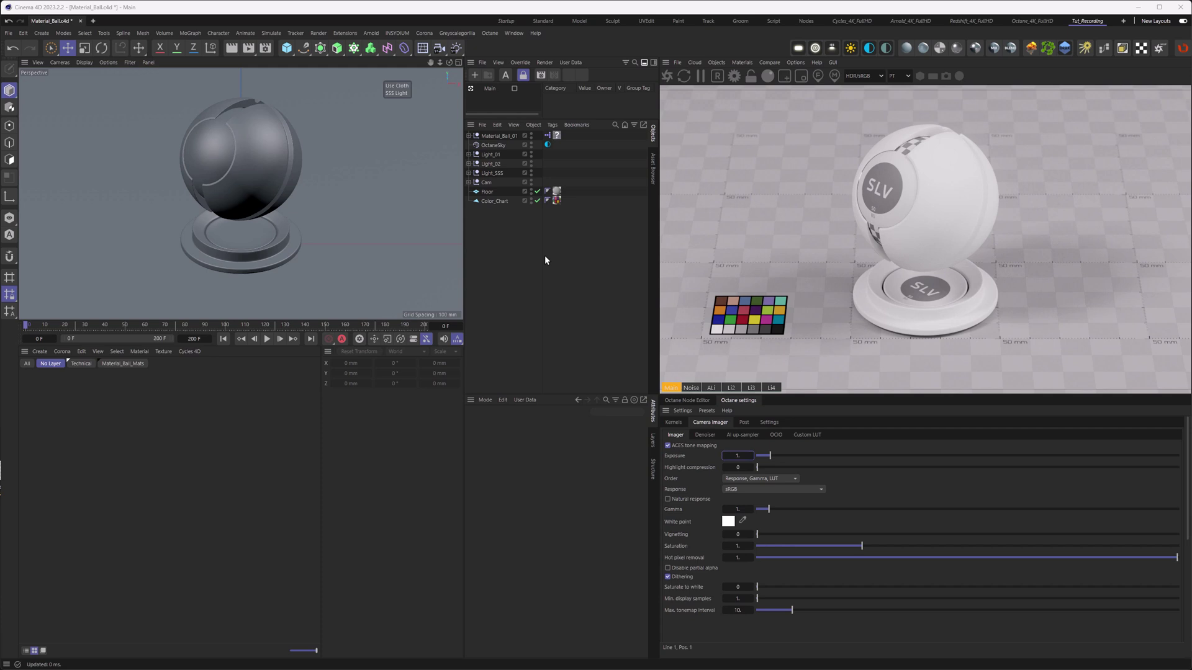
Create a new Octane Glossy Material and apply it to the material ball
left_click(742, 62)
mouse_move(753, 110)
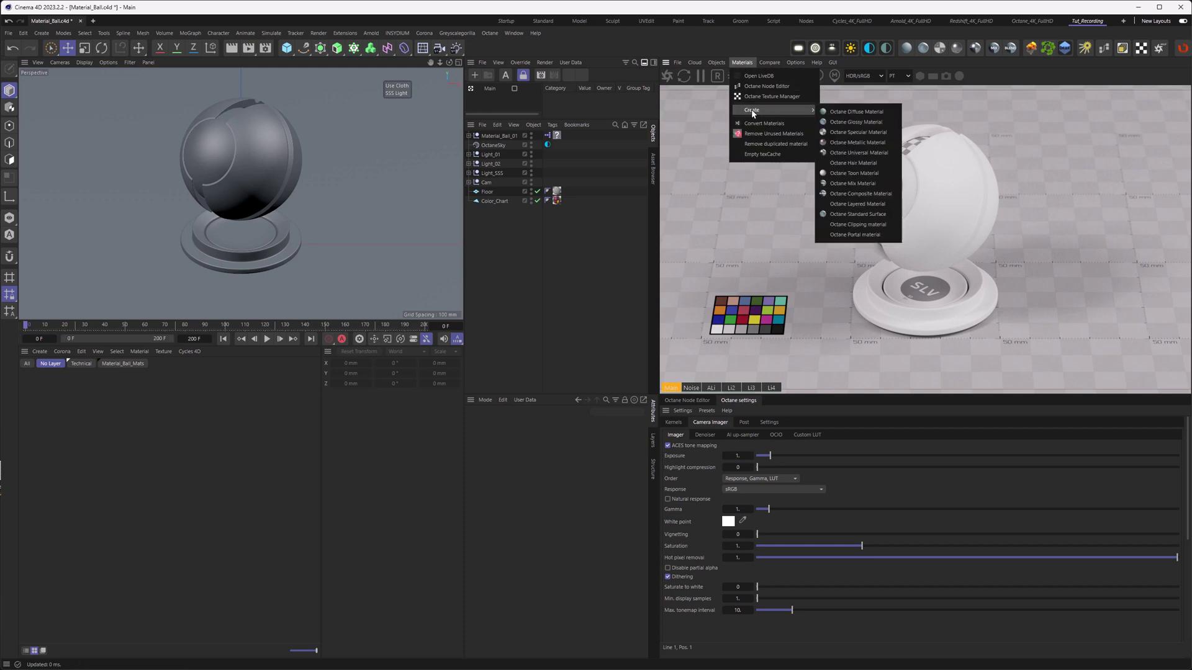
left_click(838, 122)
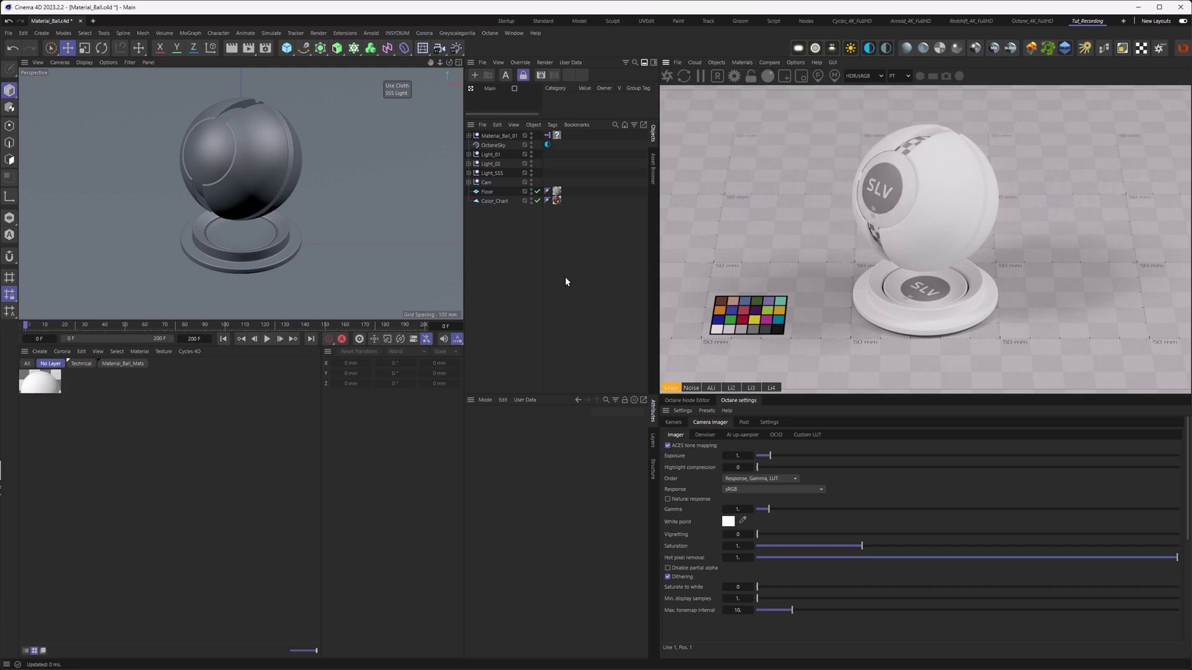
left_click_drag(40, 389, 557, 135)
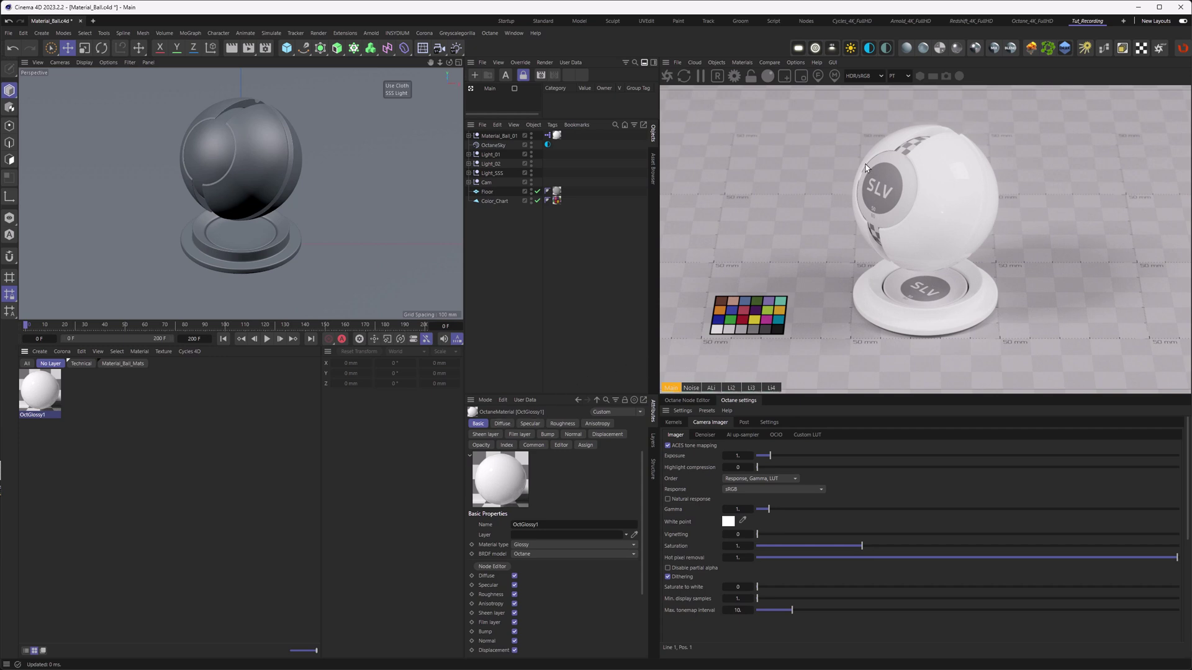
Set OctGlossy1's diffuse colour to grey with R, G and B at 0.7
left_click(501, 424)
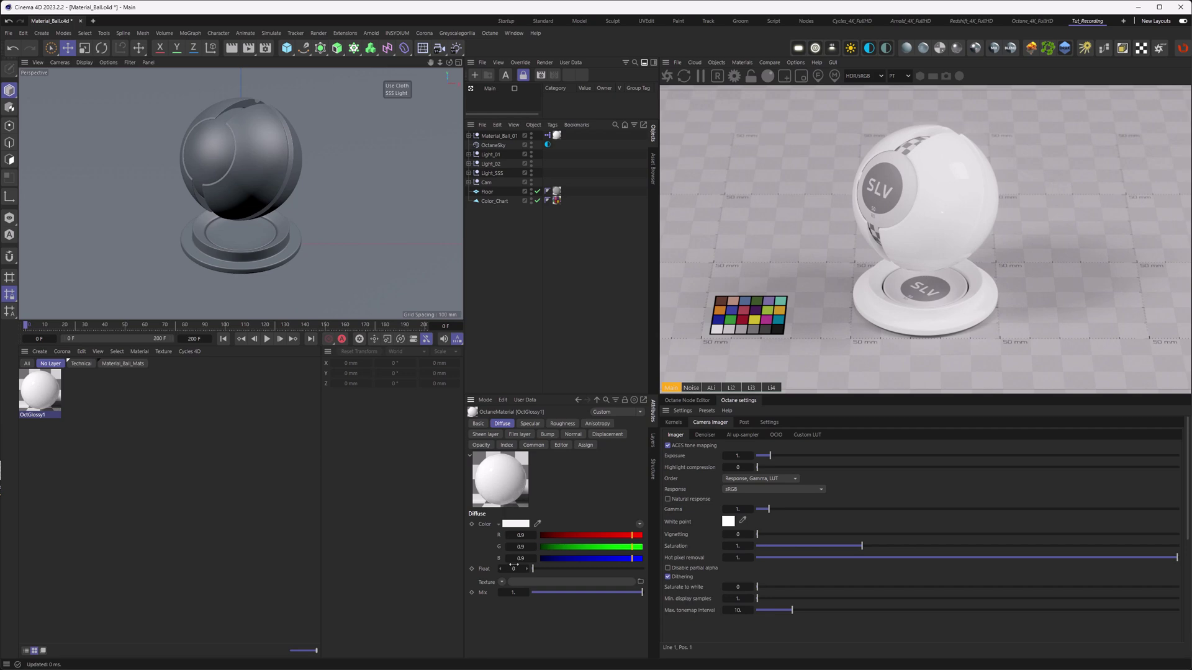
left_click(520, 535)
type("0.7")
key("Tab")
type("0.7")
key("Tab")
type("0.7")
key("Return")
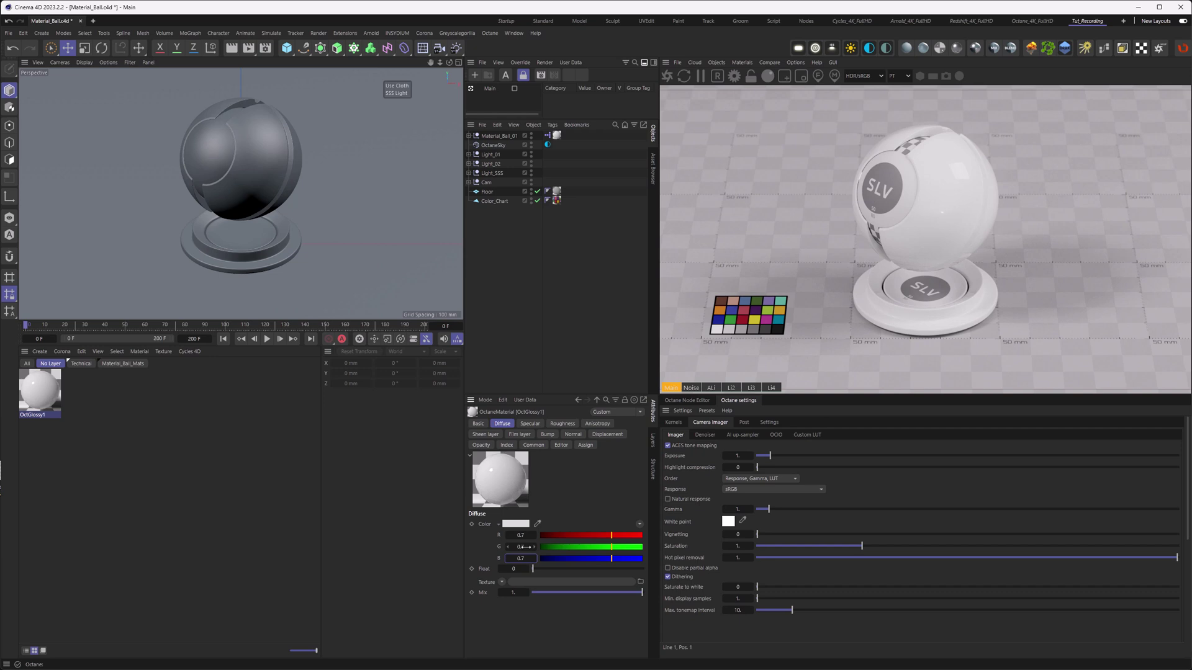
On OctGlossy1's Basic settings, choose the GGX(energy preserving) BRDF model
left_click(477, 424)
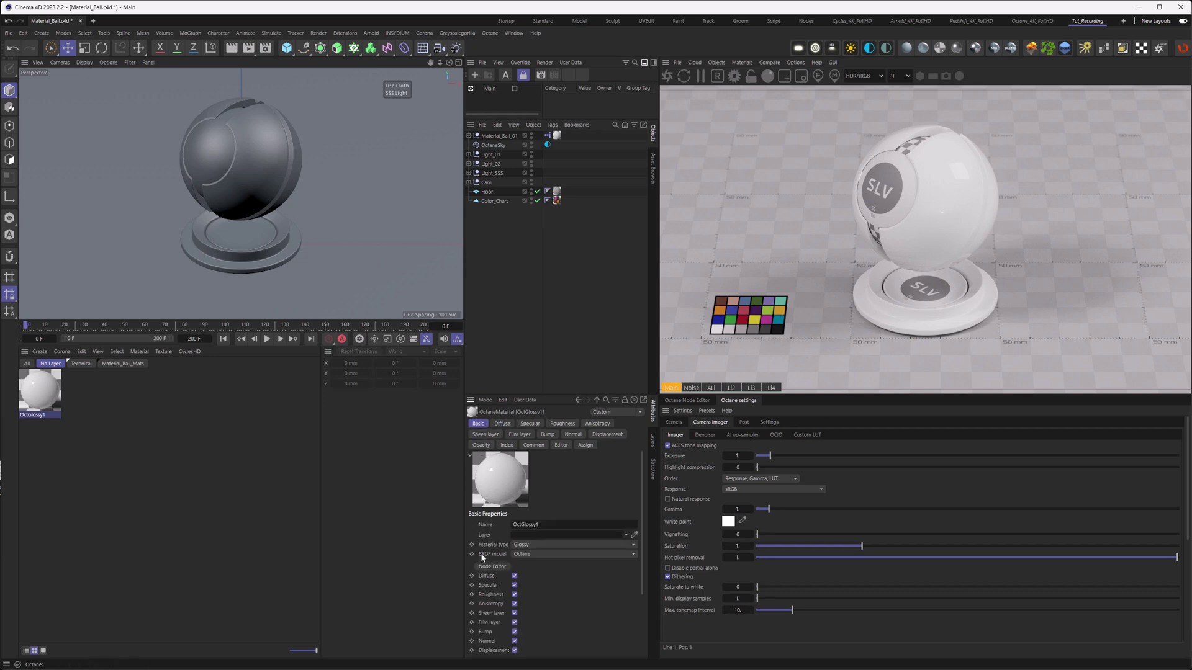
left_click(522, 554)
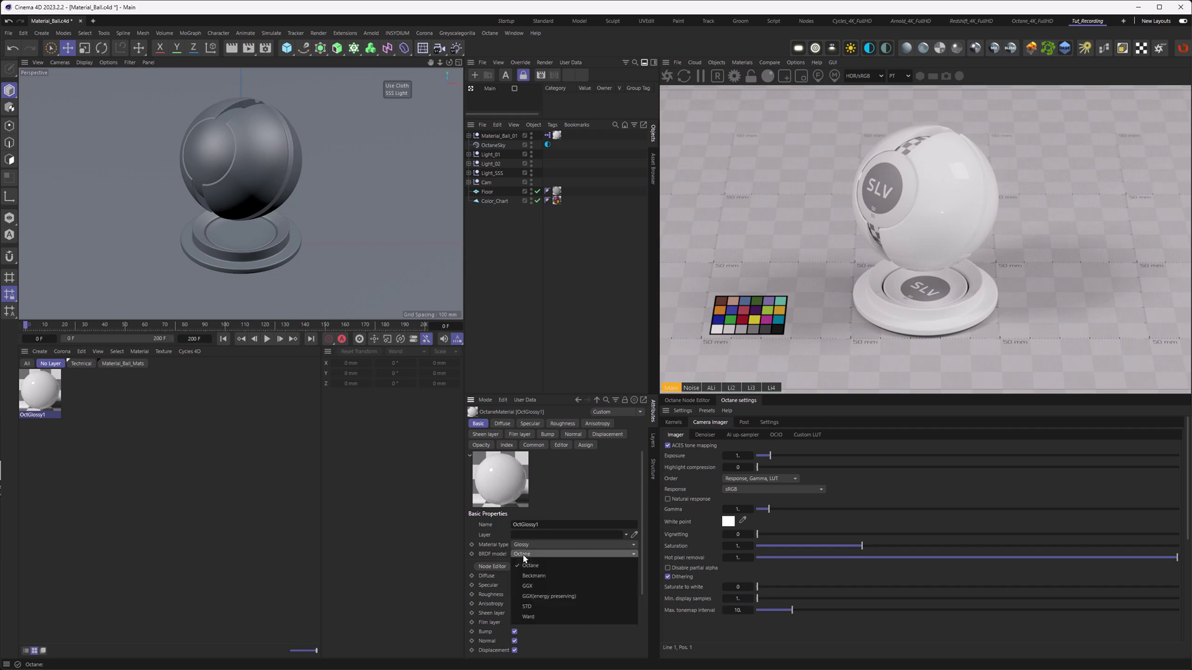
left_click(540, 596)
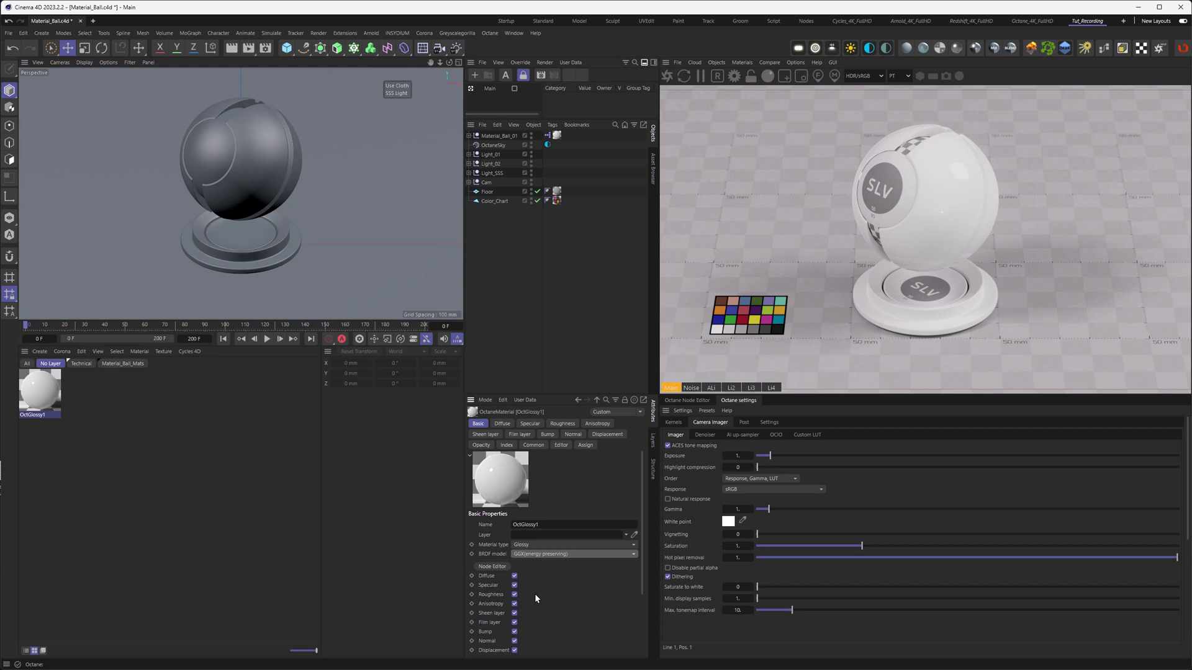
Change the glossy material's Index value from 1.3 to 1.5
left_click(506, 445)
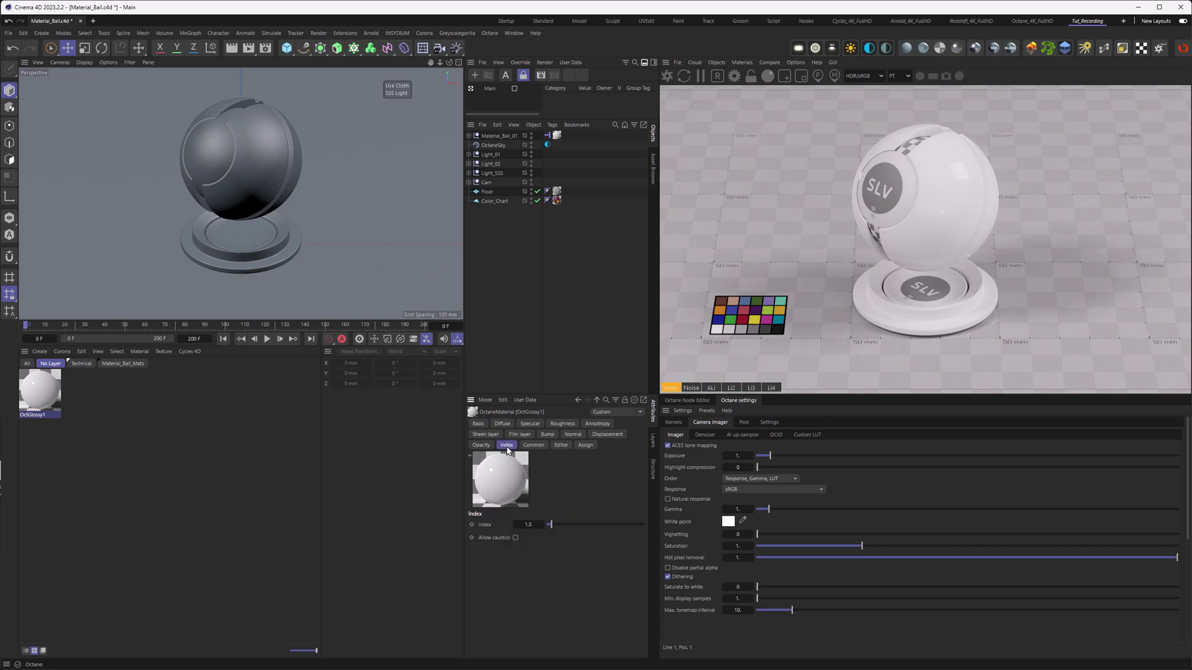
left_click(527, 525)
key("BackSpace")
type("1.5")
key("Return")
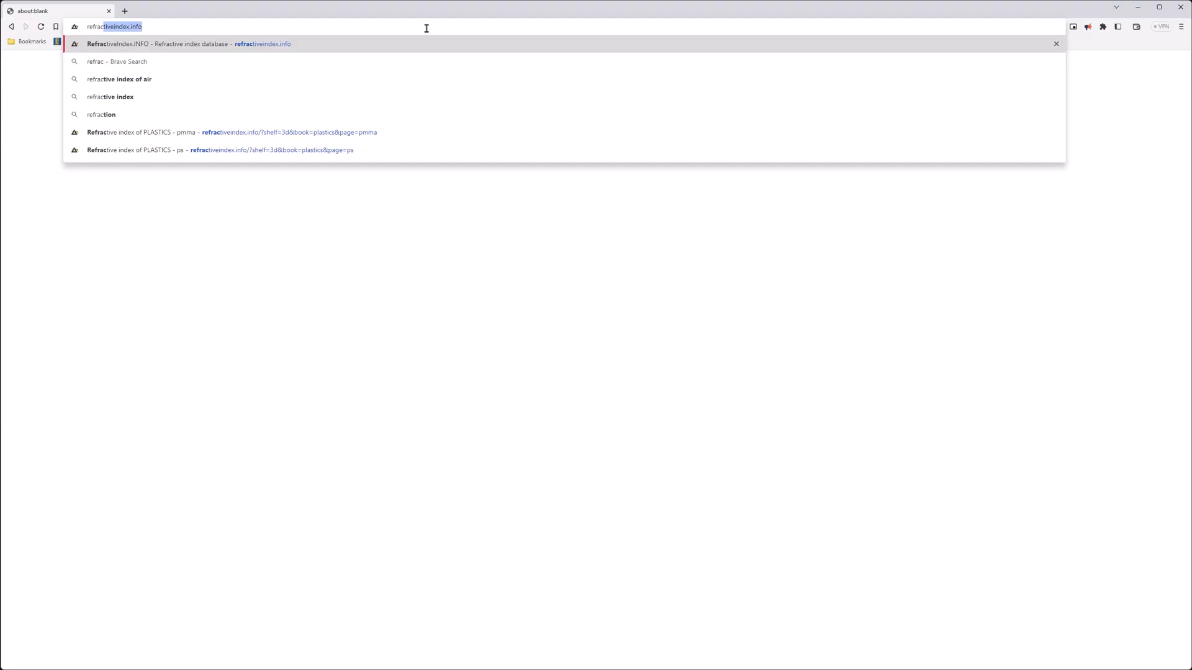
Load refractiveindex.info, open the PLASTICS book at 0.5893 µm and mark PMMA's 1.4905
type("tiveindex.")
key("Return")
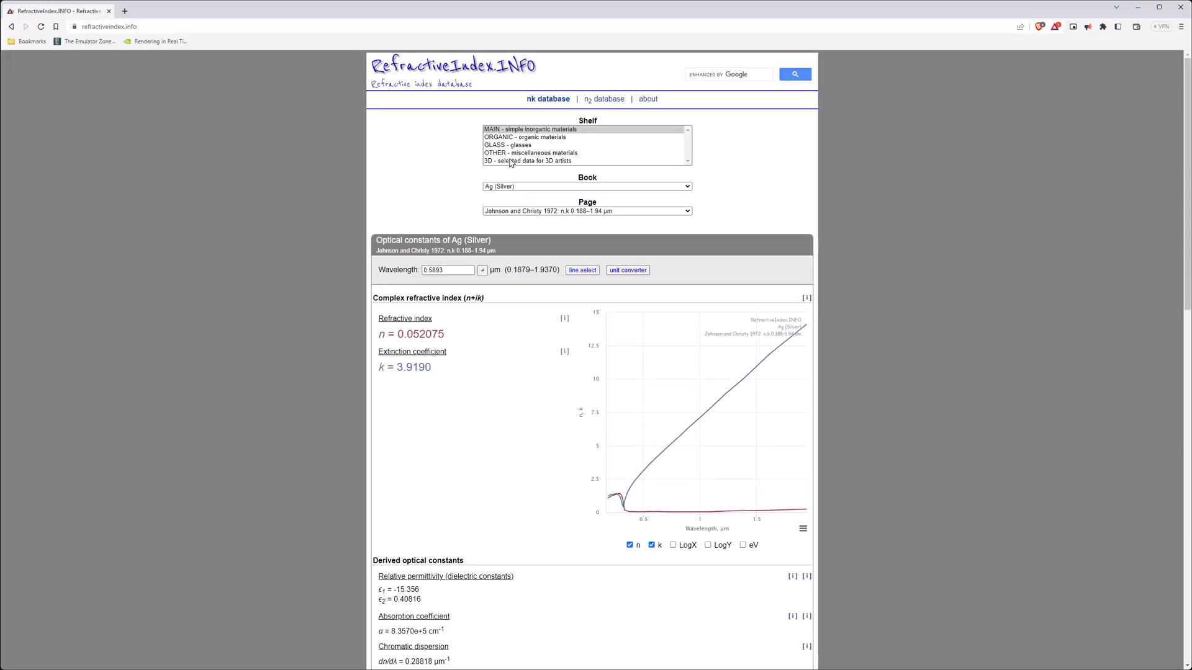
left_click(512, 186)
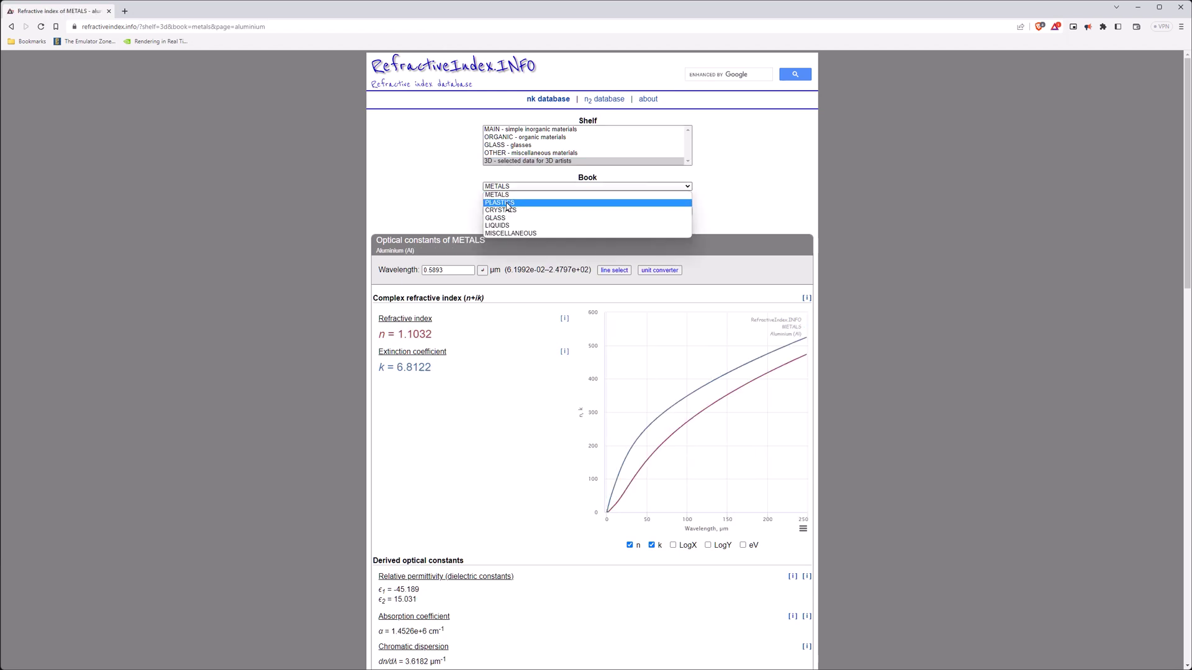
left_click(506, 202)
left_click(577, 270)
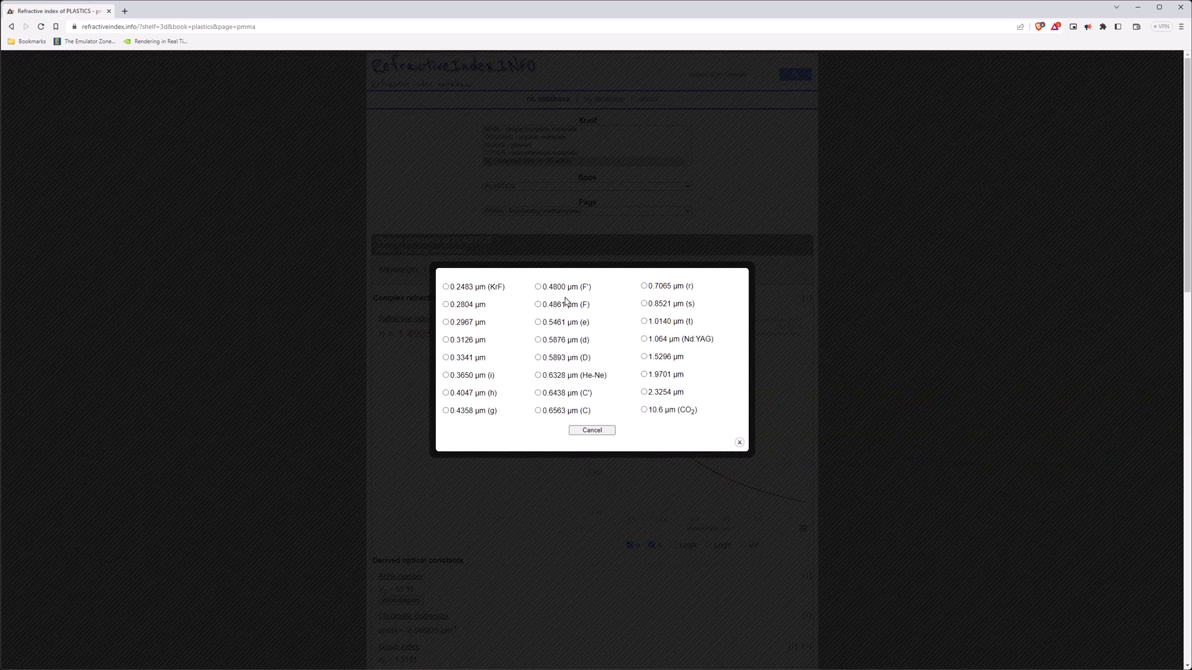
left_click(540, 360)
left_click_drag(436, 341, 398, 335)
Browse the plastics pages PVP and polystyrene, ending on PC - Polycarbonate
left_click(515, 211)
left_click(518, 231)
left_click(520, 211)
left_click(510, 257)
left_click(515, 211)
left_click(518, 251)
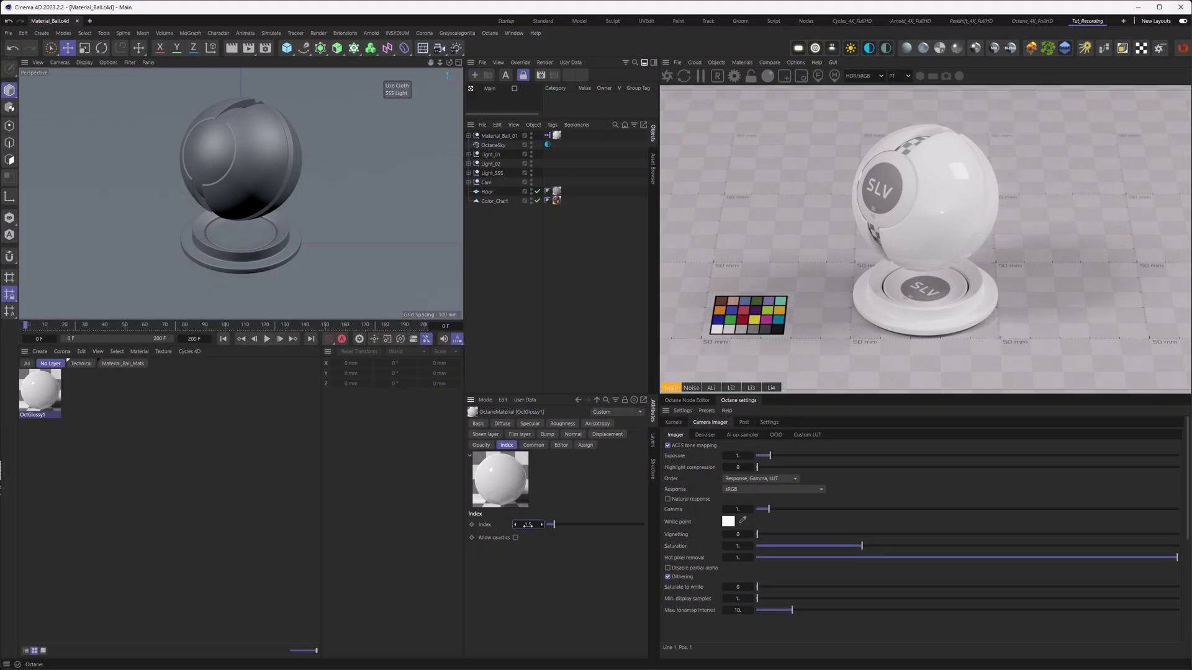
Delete OctGlossy1 and apply a new Octane Specular Material to Material_Ball_01
left_click(34, 381)
key("Delete")
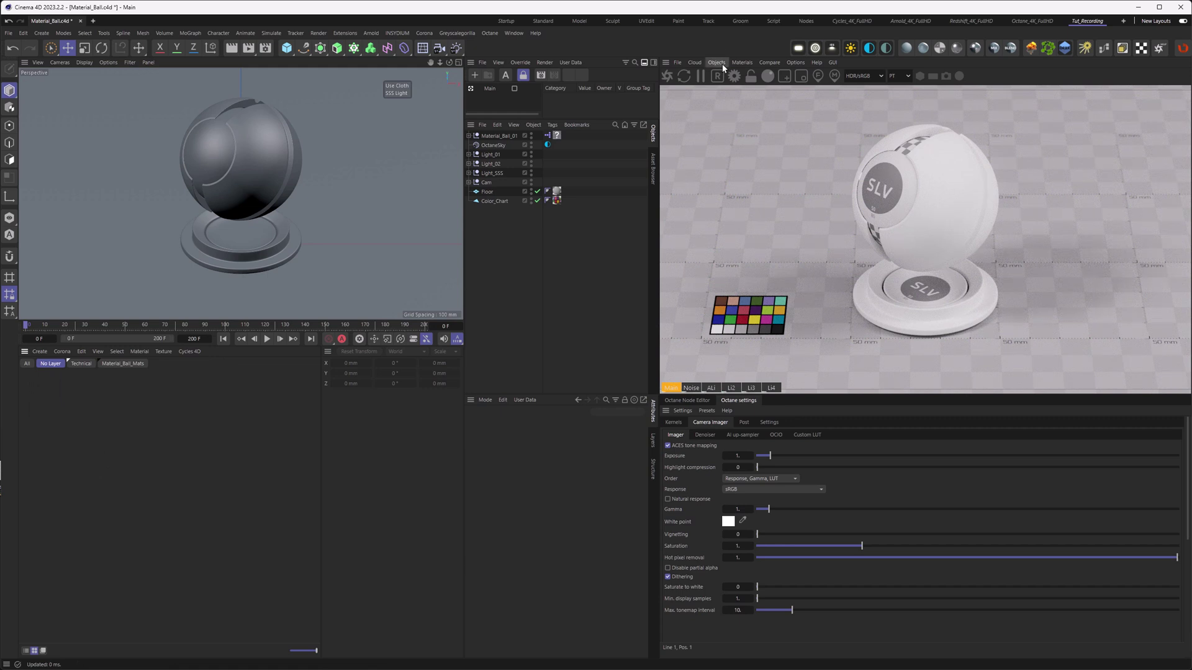
left_click(742, 62)
mouse_move(758, 111)
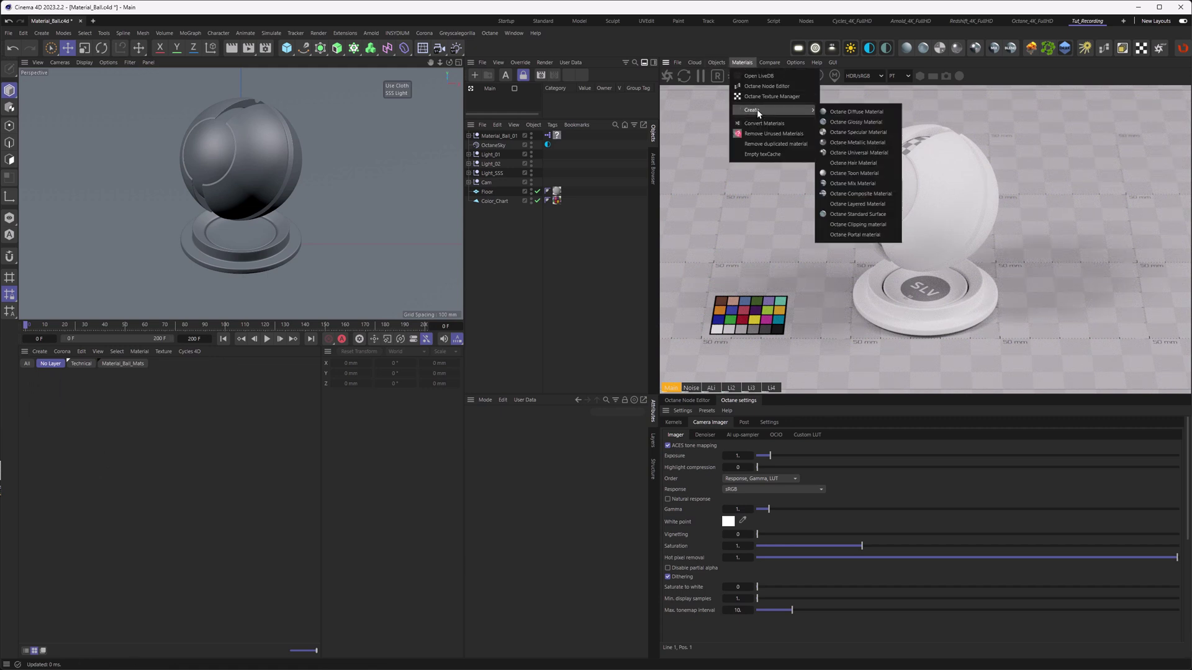
left_click(854, 133)
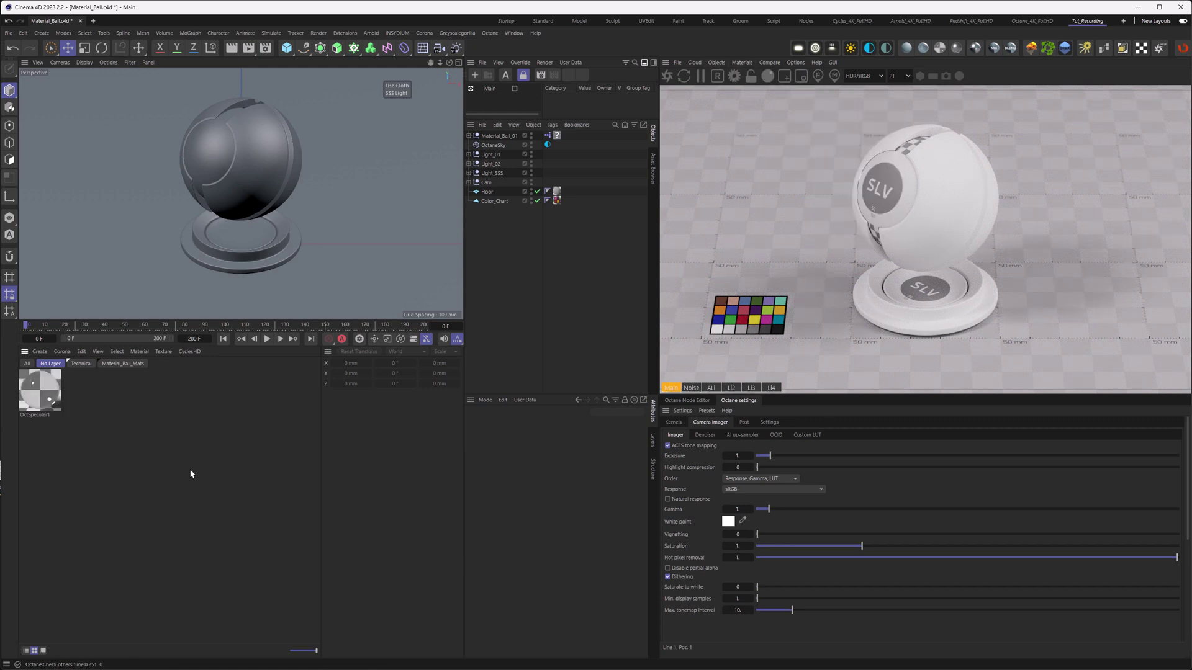
left_click_drag(40, 391, 559, 138)
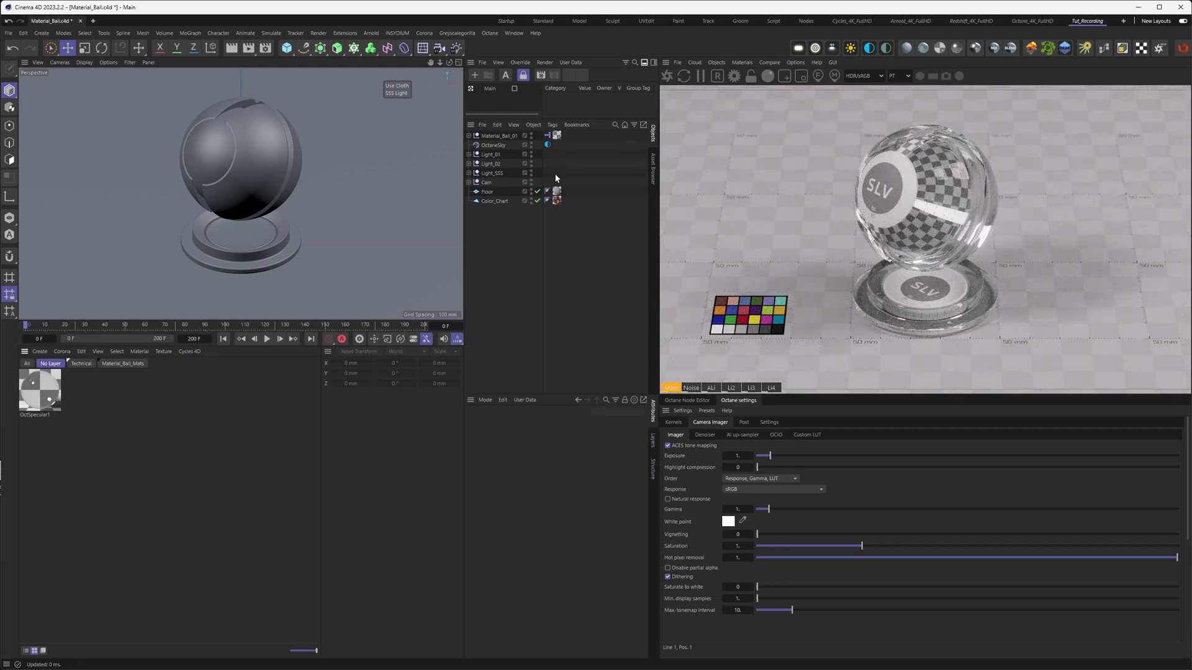
Set OctSpecular1's index of refraction to 1.5
left_click(52, 392)
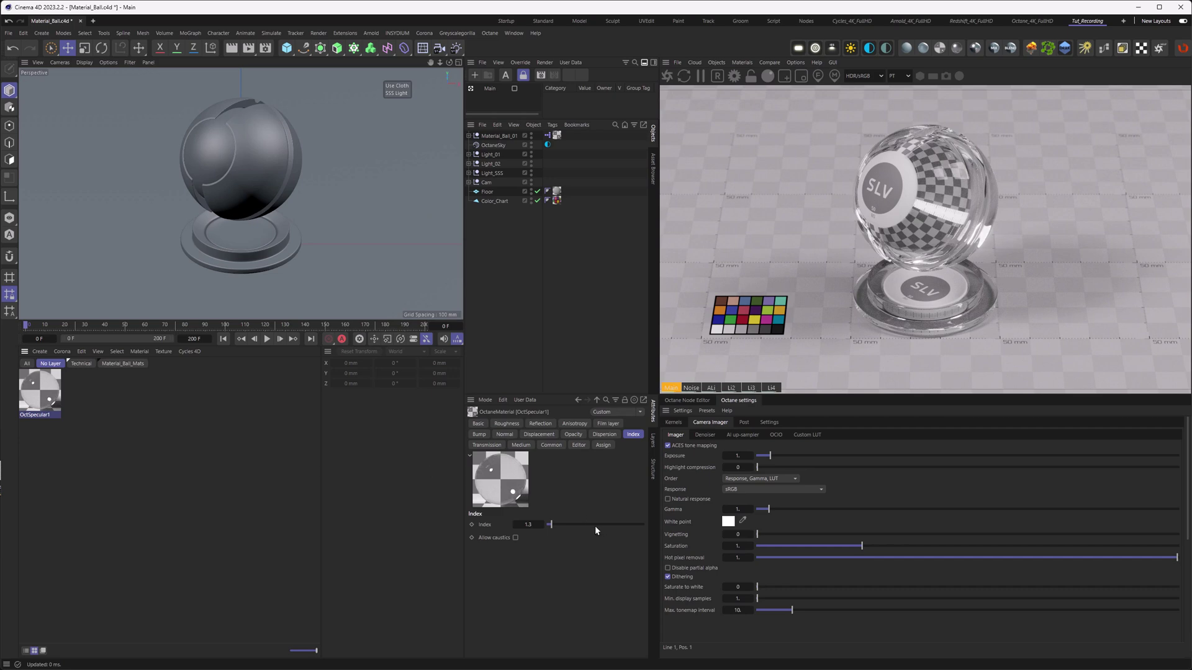
left_click(529, 525)
type("1.5")
key("Return")
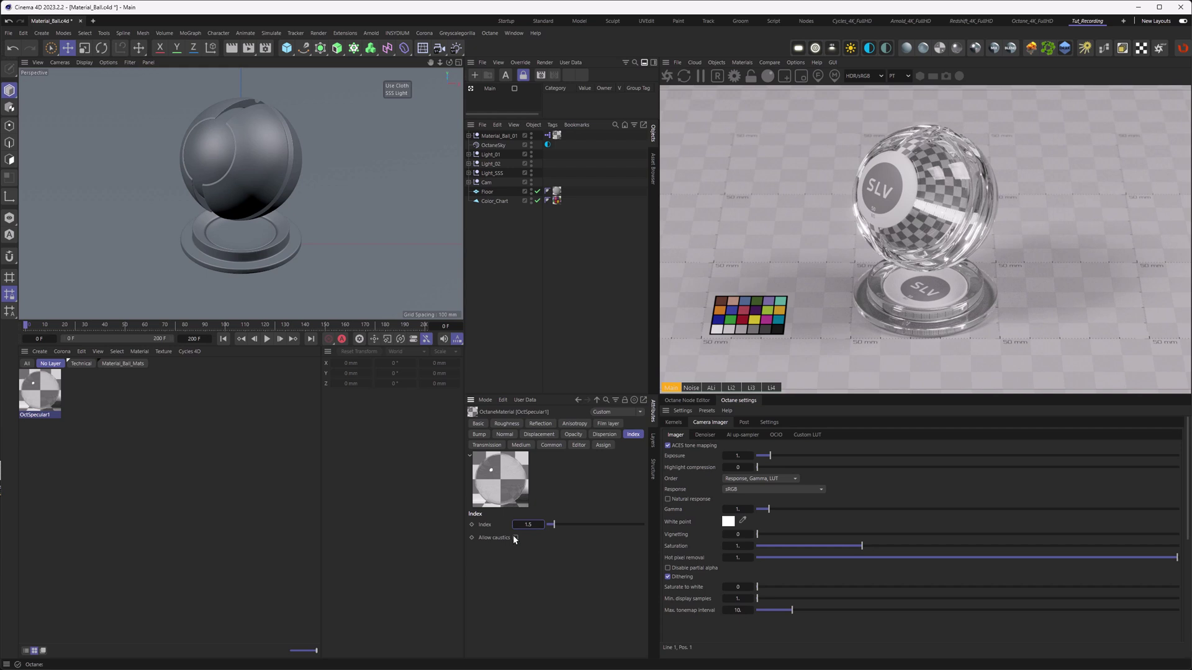
Set OctSpecular1's transmission colour to 1, 1, 1 for a clearer glass ball
left_click(487, 444)
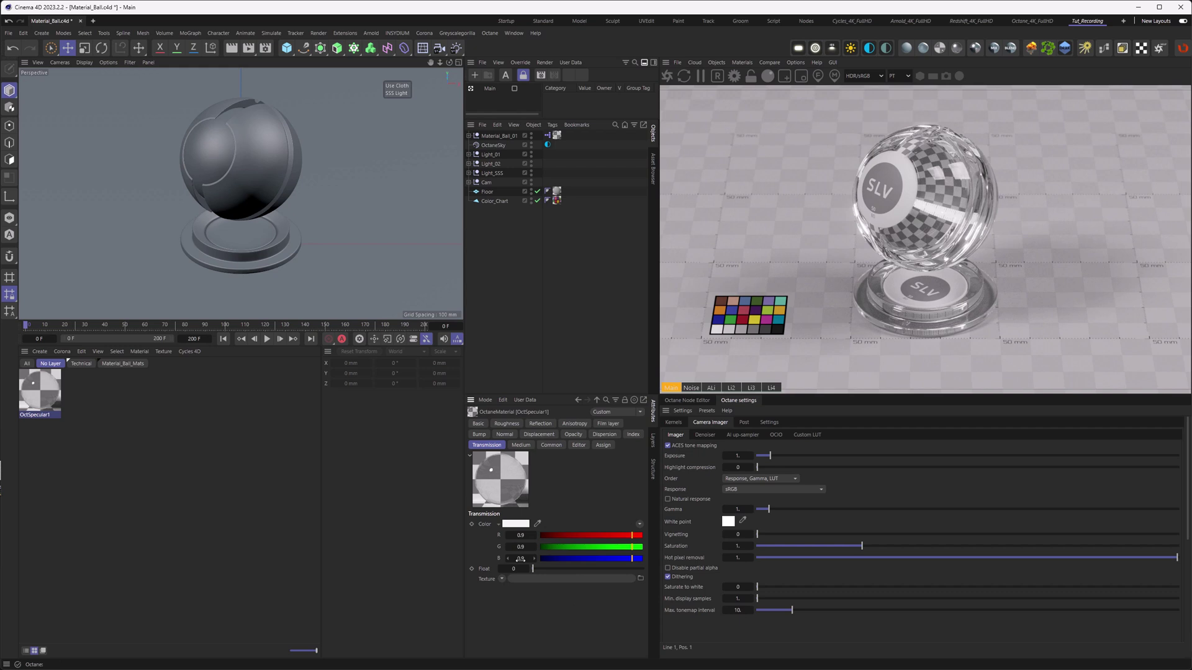
key("shift+Tab")
type("1")
key("Tab")
type("1")
key("Tab")
type("1")
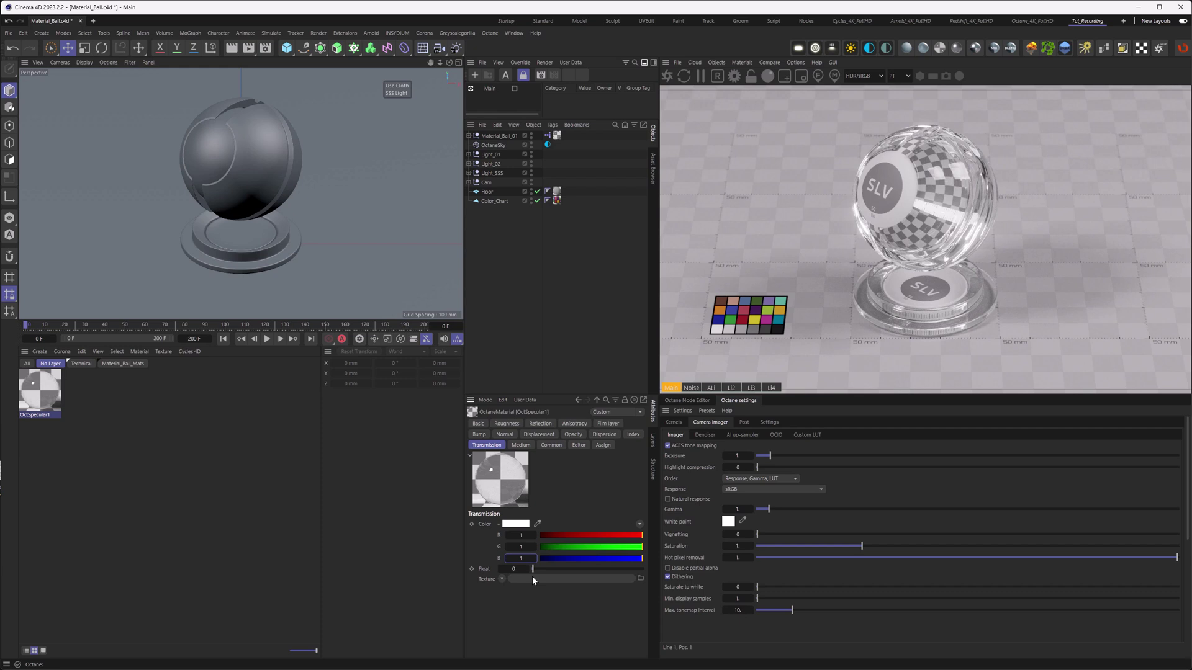
Show the path tracing kernel settings and toggle OctSpecular1's Fake shadows on, off, then on
left_click(674, 422)
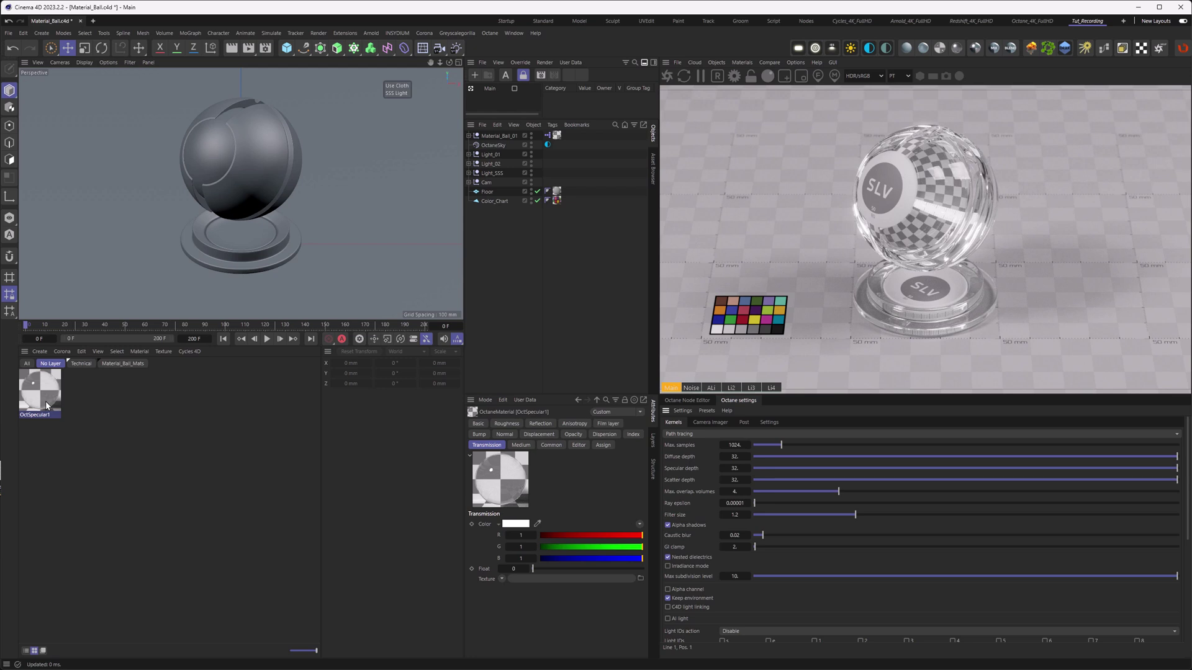
left_click(550, 445)
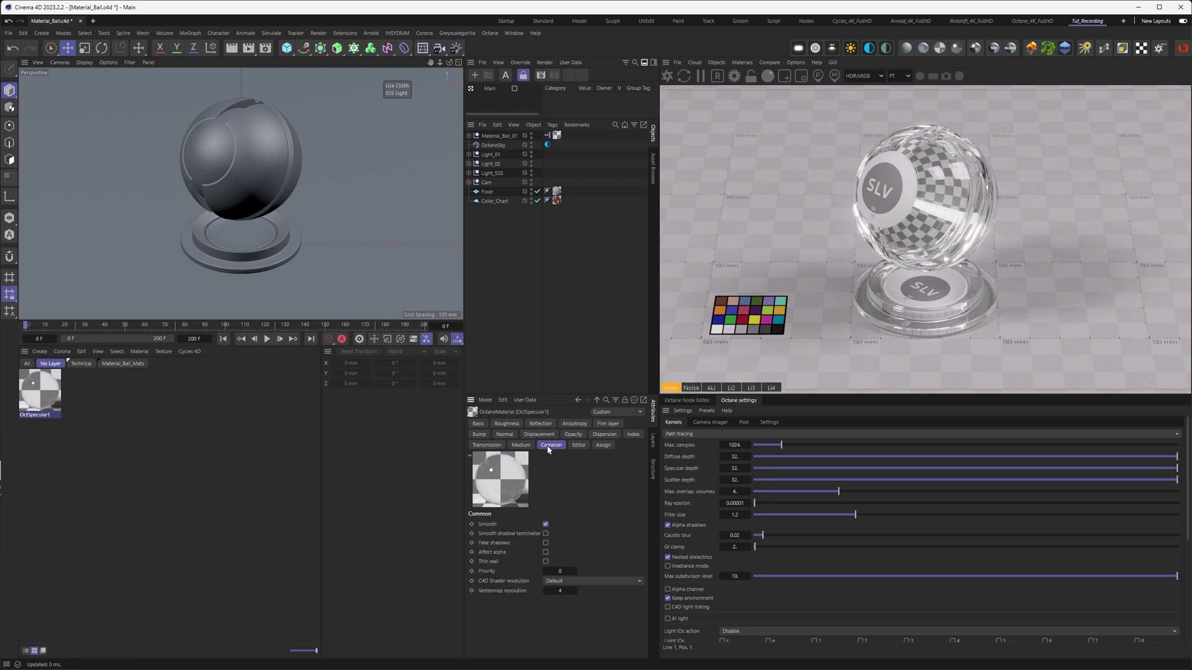
left_click(546, 543)
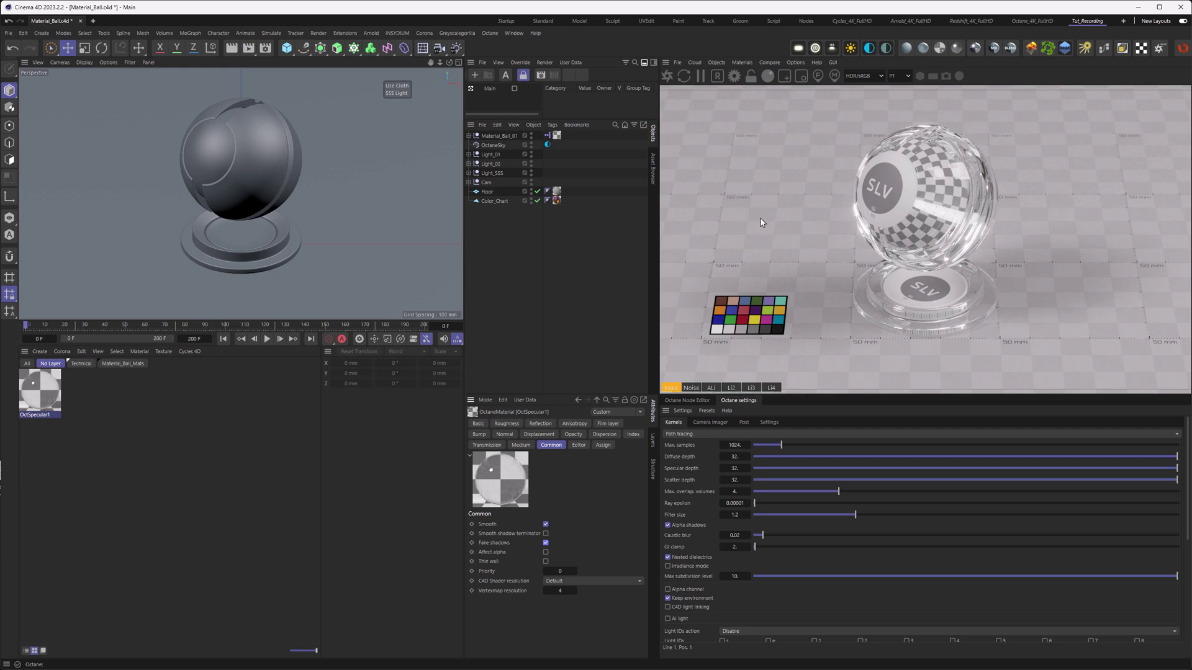
left_click(545, 543)
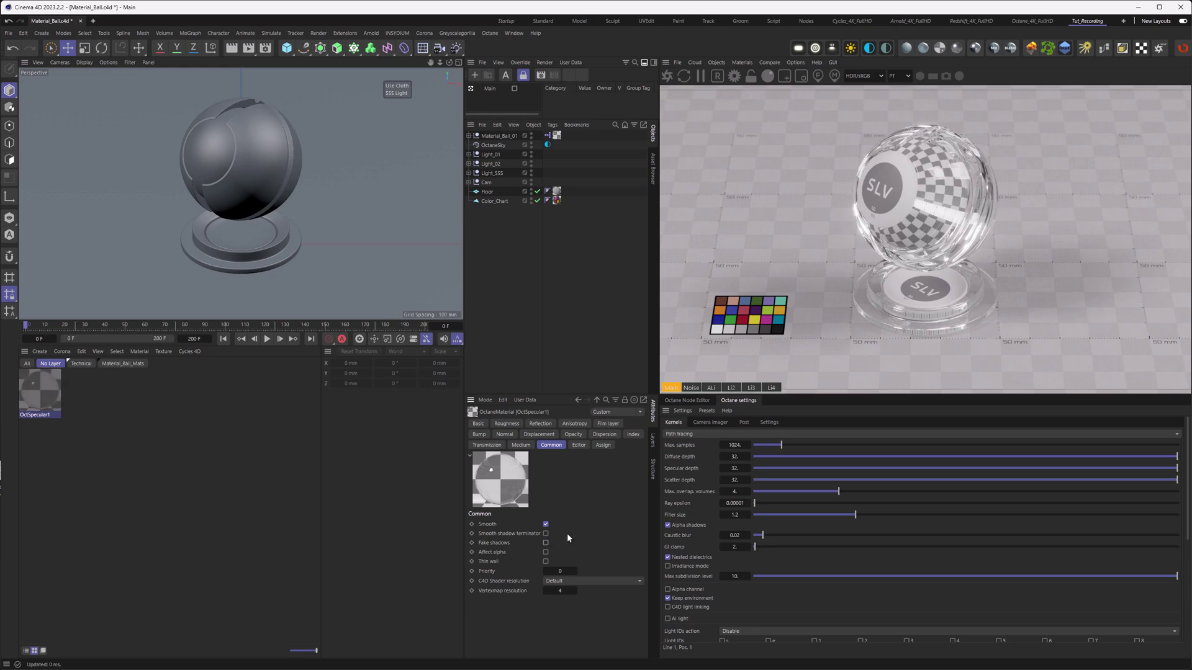
left_click(546, 543)
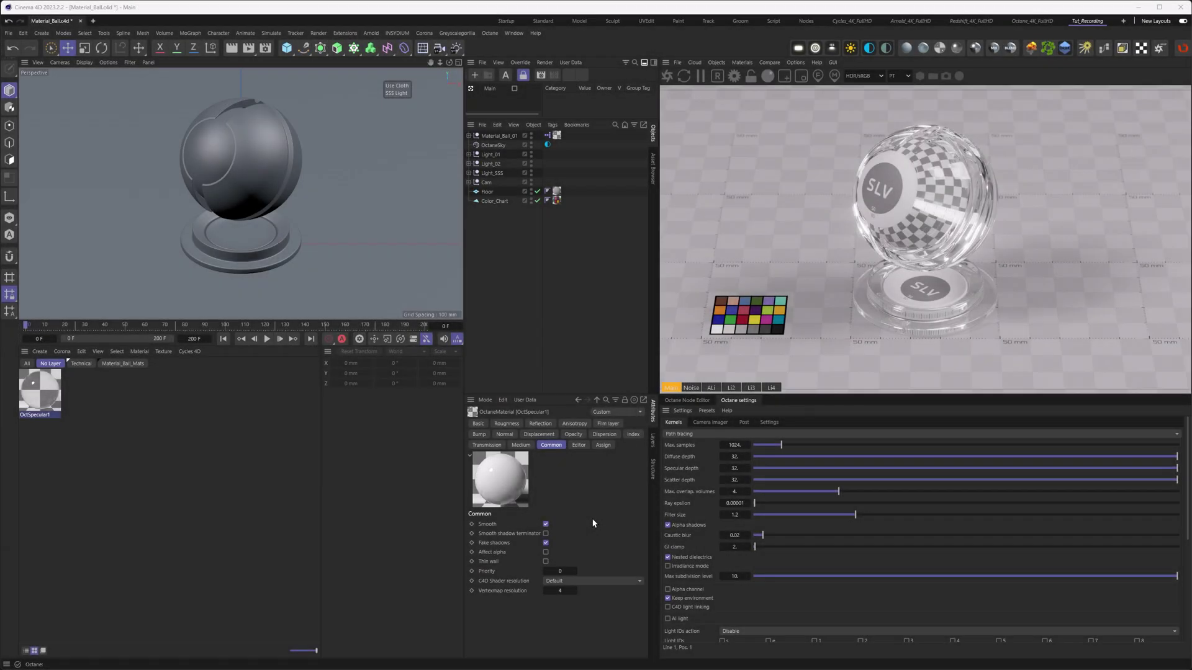
Enable the SSS light and wire a pasted FloatTexture-driven Scattering medium into OctSpecular1's Medium
left_click(396, 94)
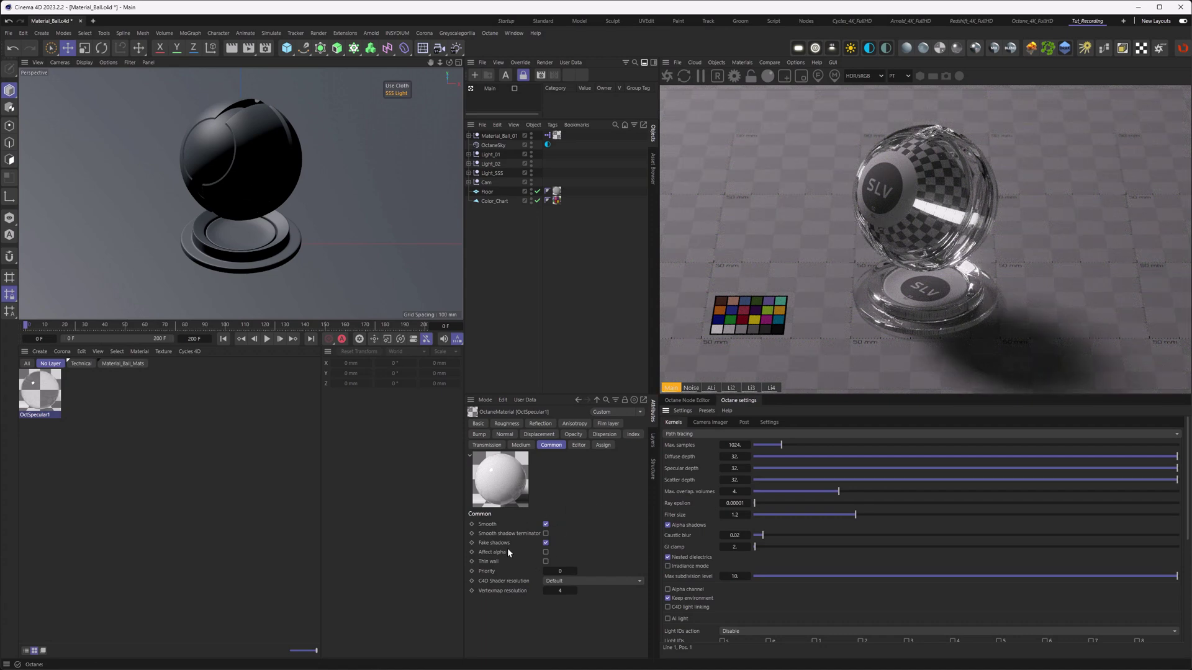
left_click(686, 400)
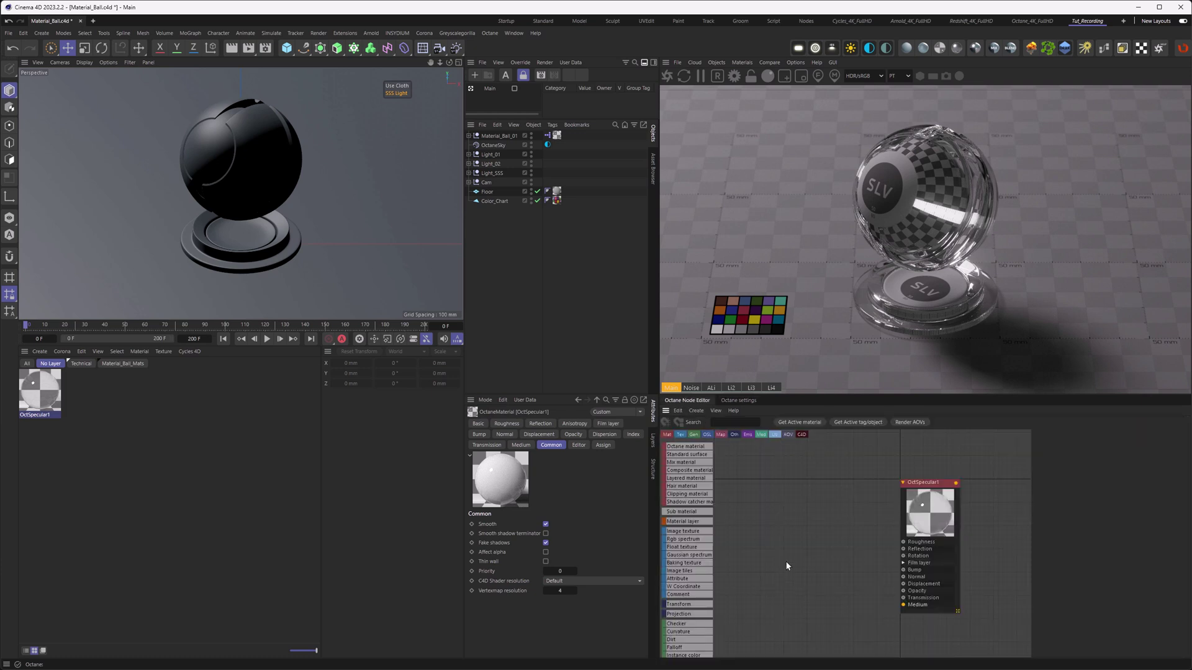
middle_click_drag(784, 563, 812, 529)
key("ctrl+v")
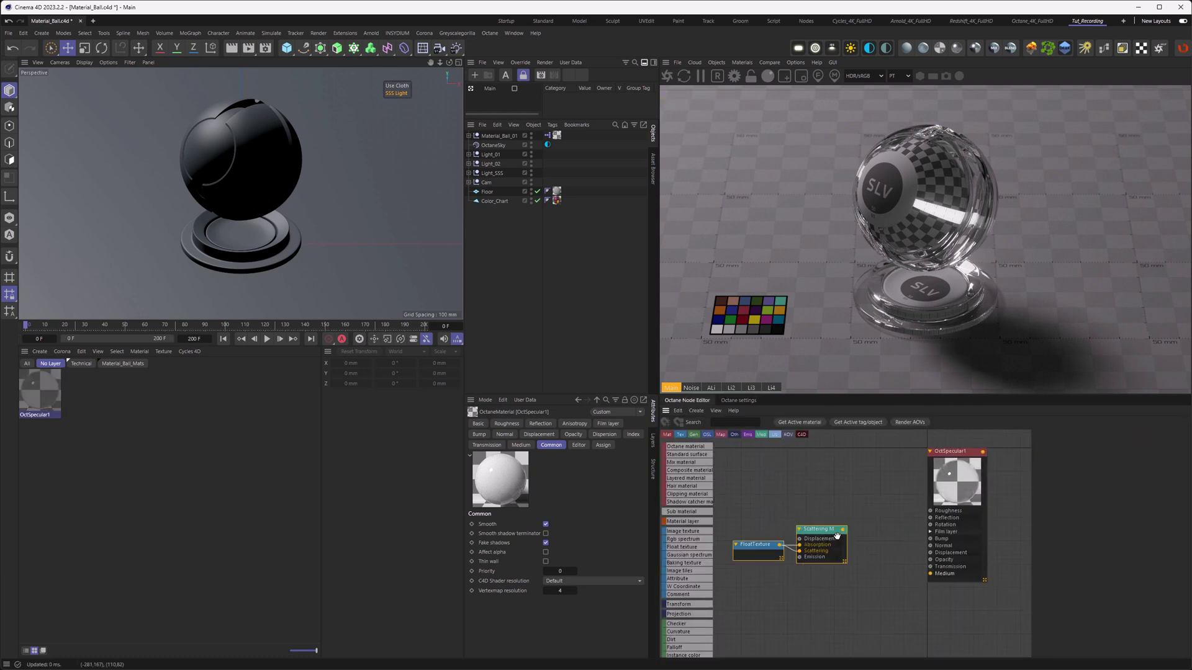
left_click_drag(843, 529, 931, 576)
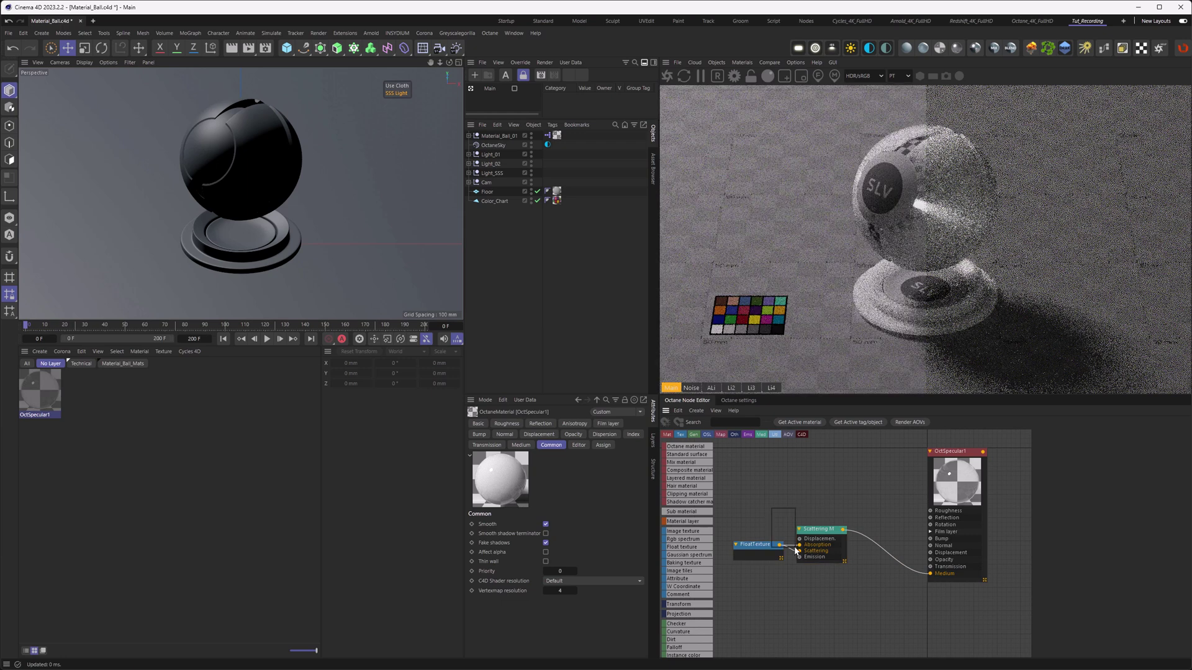
Move the new nodes aside, switch off fake shadows and show the Octane kernel settings
left_click_drag(815, 529, 865, 573)
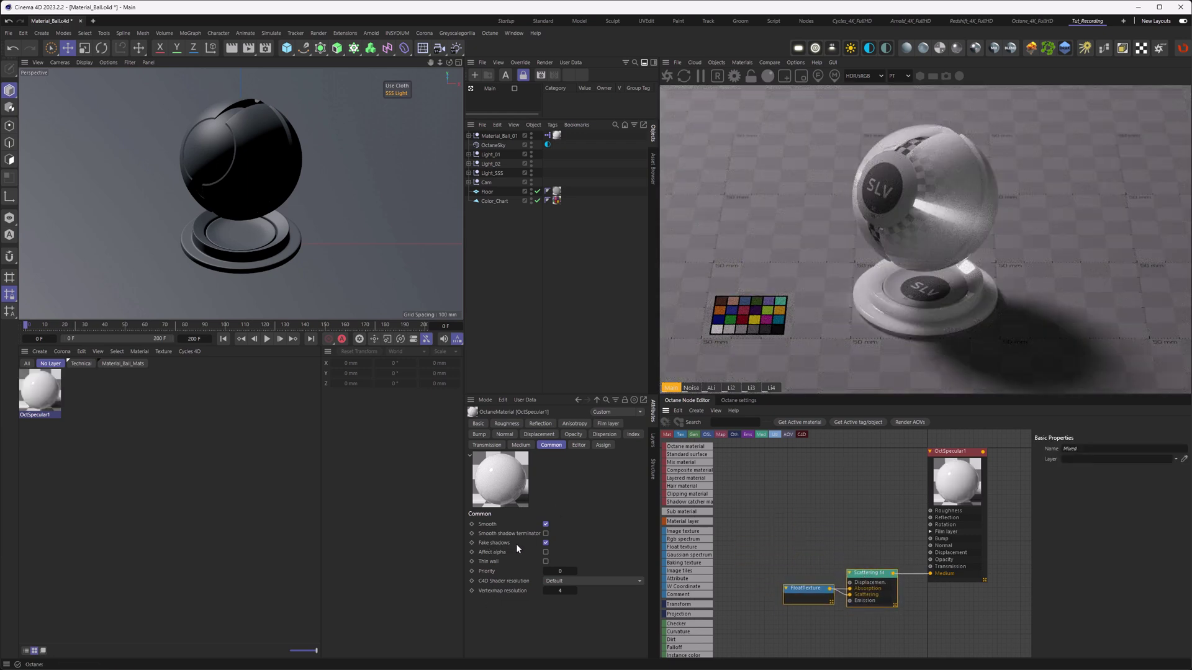
left_click(545, 543)
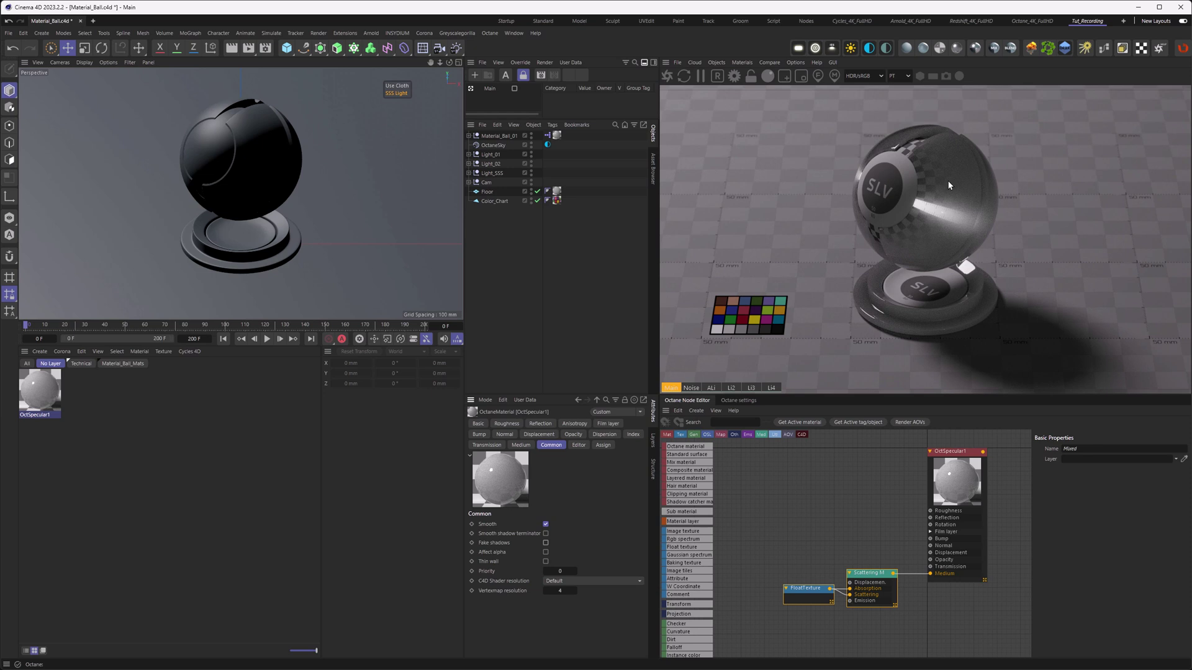
left_click(728, 401)
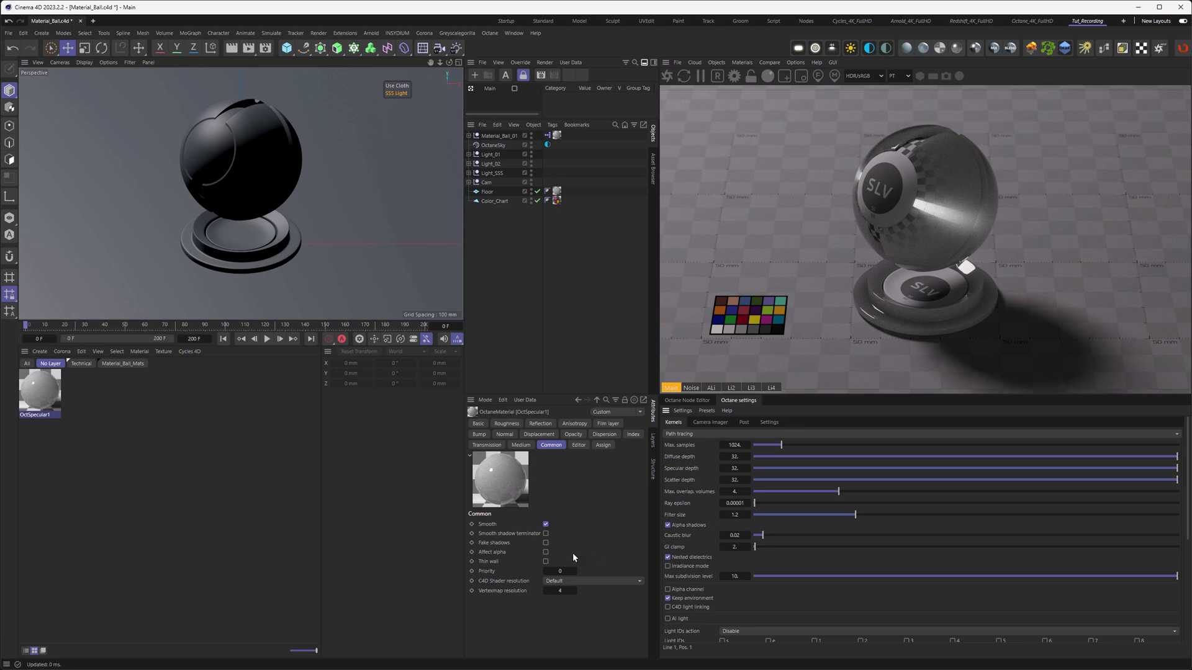
Re-enable fake shadows and add a Texture Projection to Ani's ImageTexture node
left_click(545, 543)
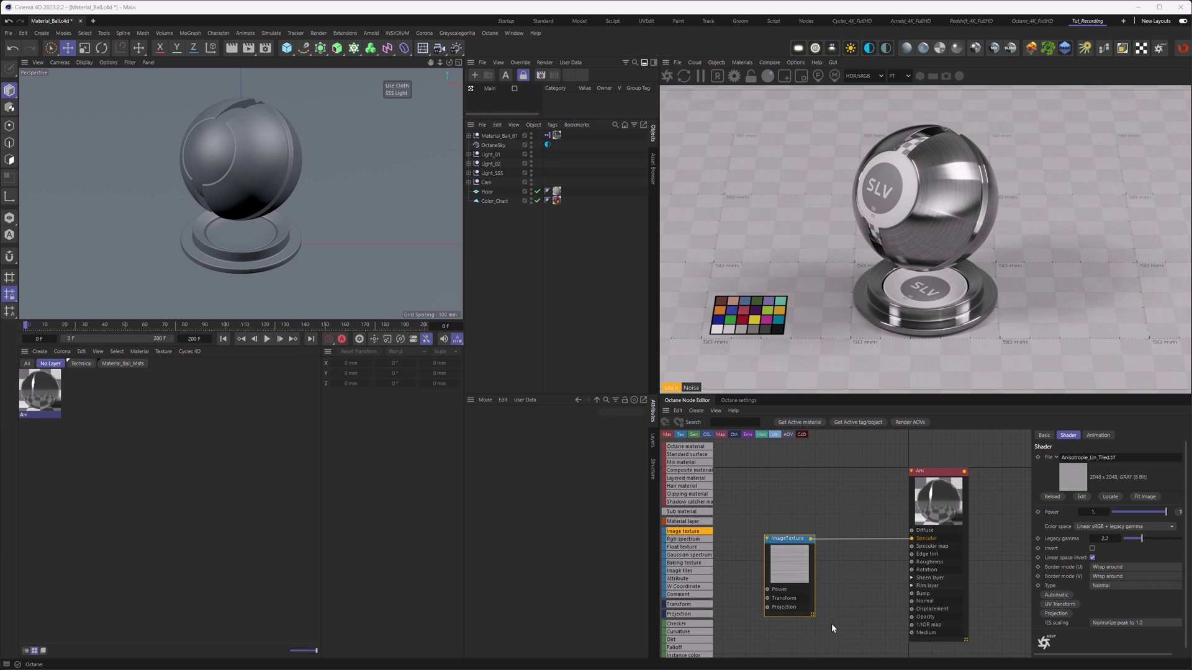
middle_click_drag(837, 572, 896, 535)
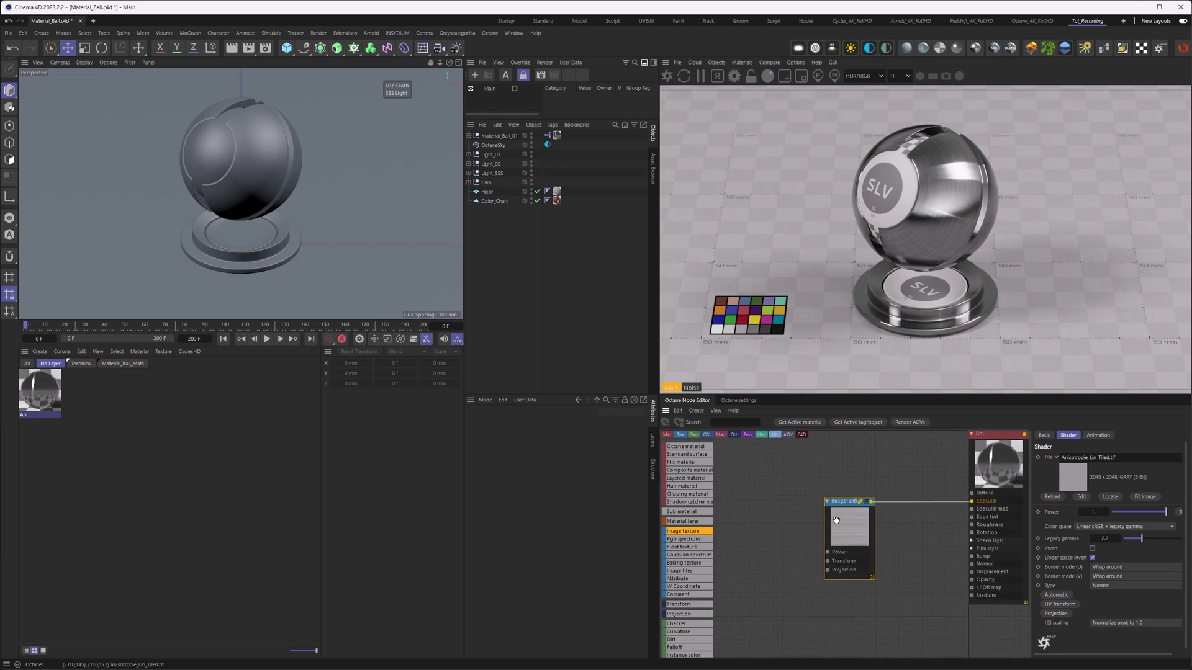
left_click(1056, 610)
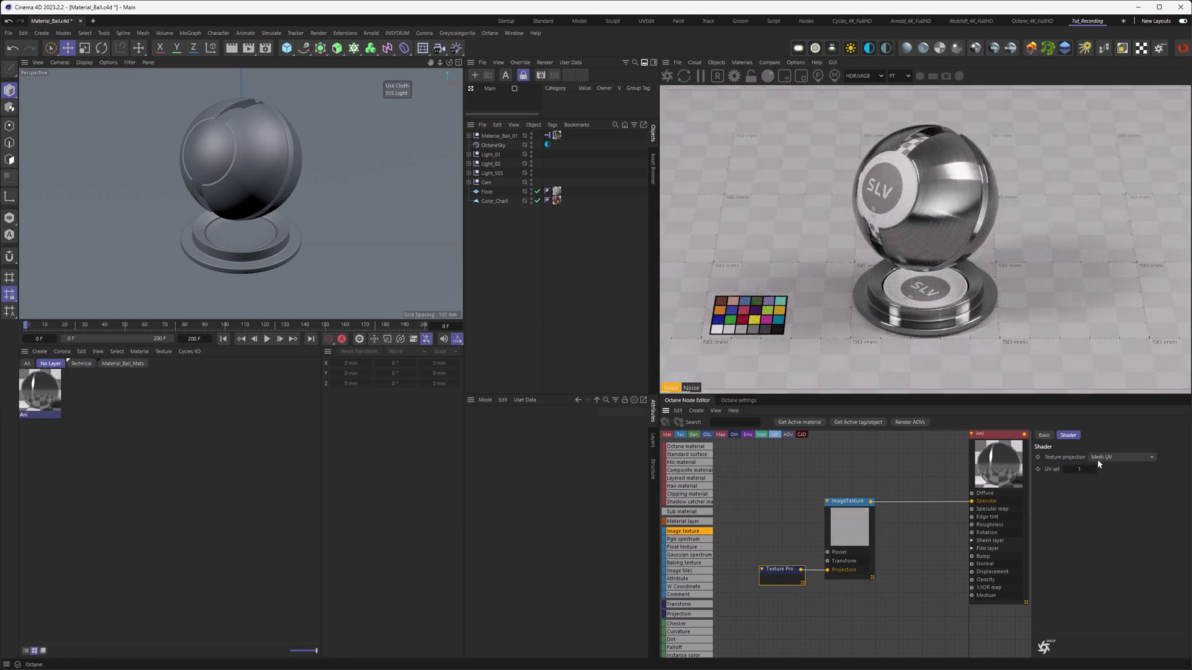
Set the projection to Box with locked aspect ratio and an S.X scale of 0.2
left_click(1097, 460)
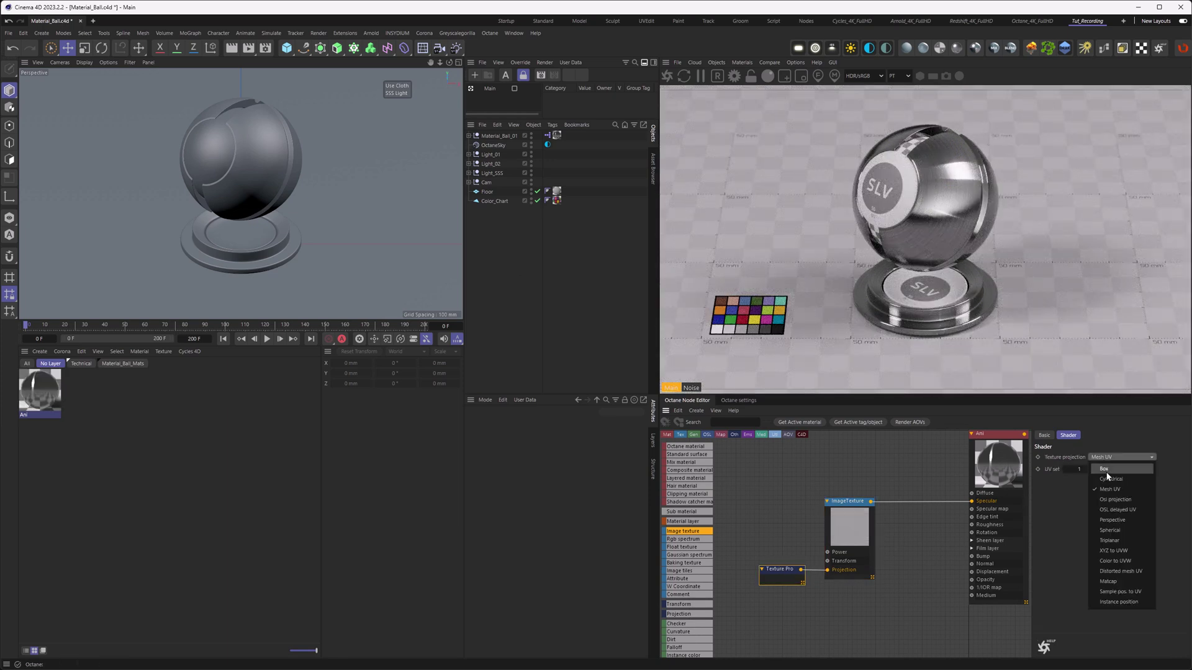
left_click(1098, 479)
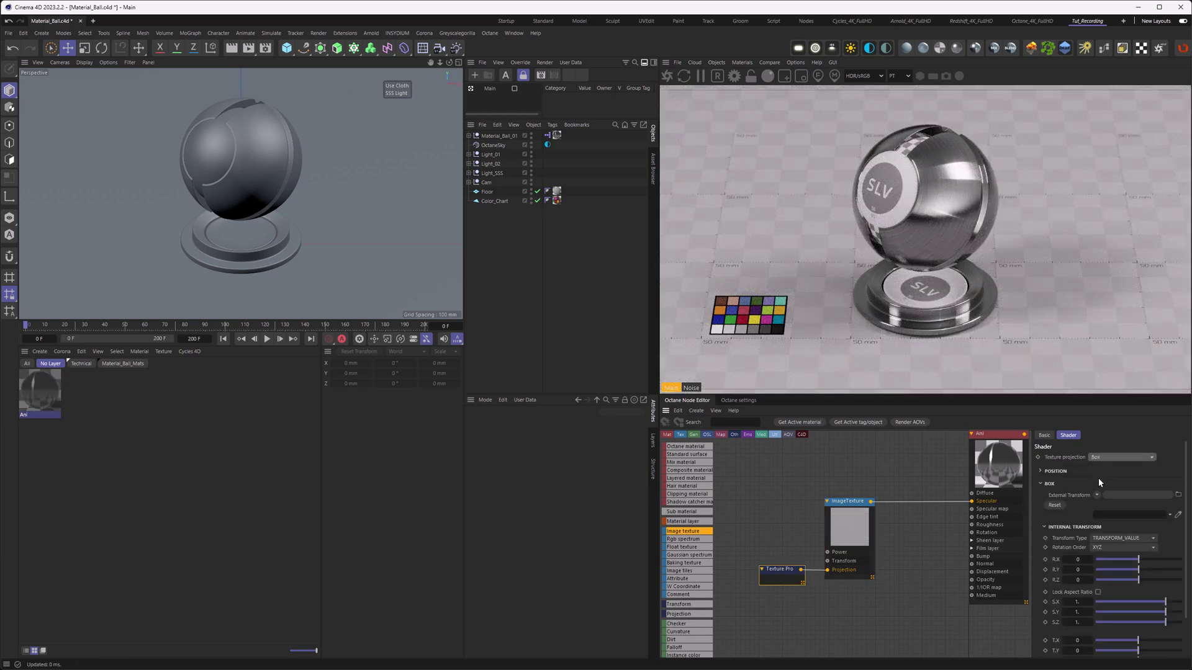
left_click(1097, 593)
double_click(1077, 602)
type("0.2")
key("Return")
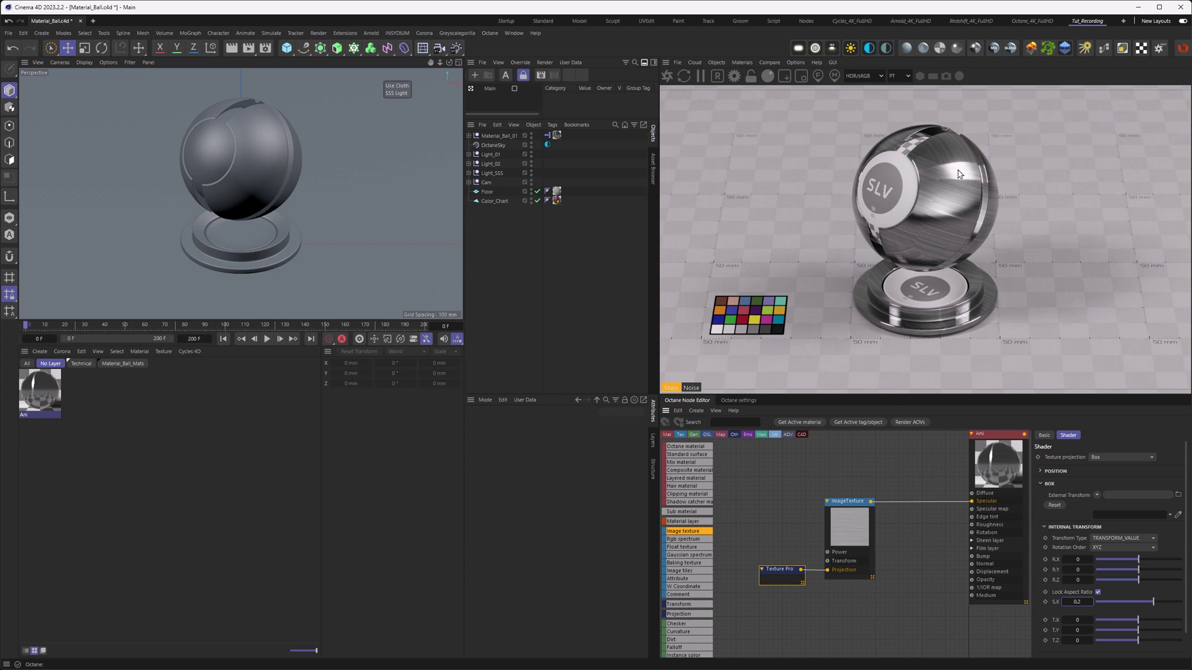
Expand SDS_Material_Ball and the shell null, then open the shell's UVs in the UV editor
left_click(265, 147)
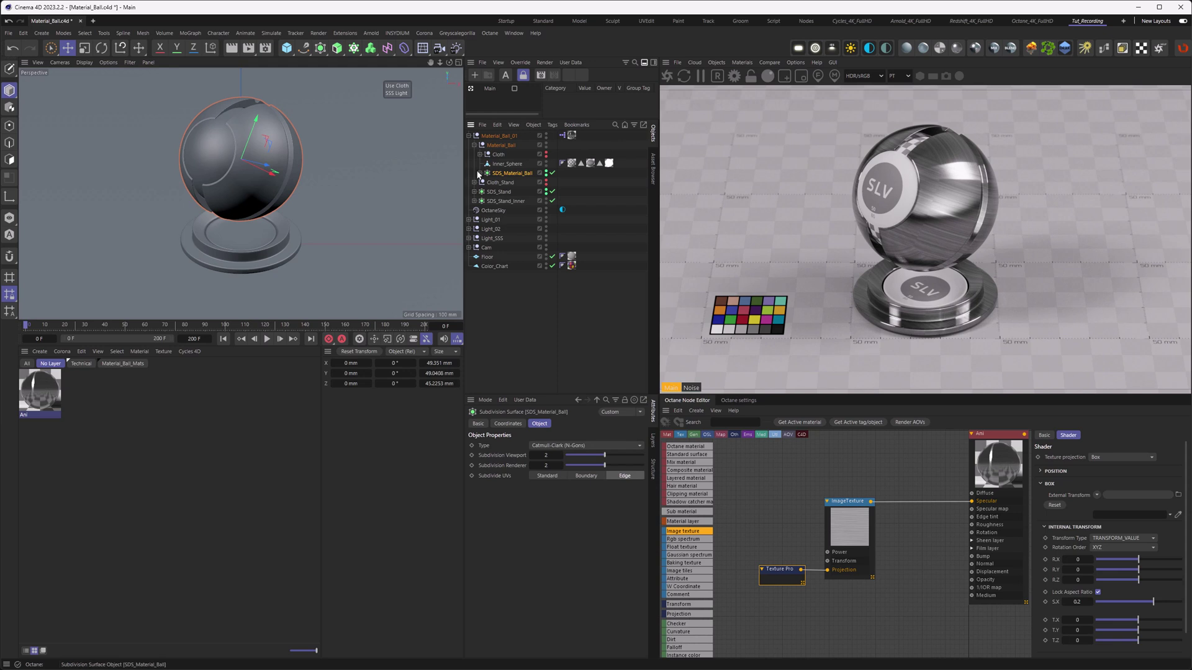
left_click(479, 173)
left_click(486, 183)
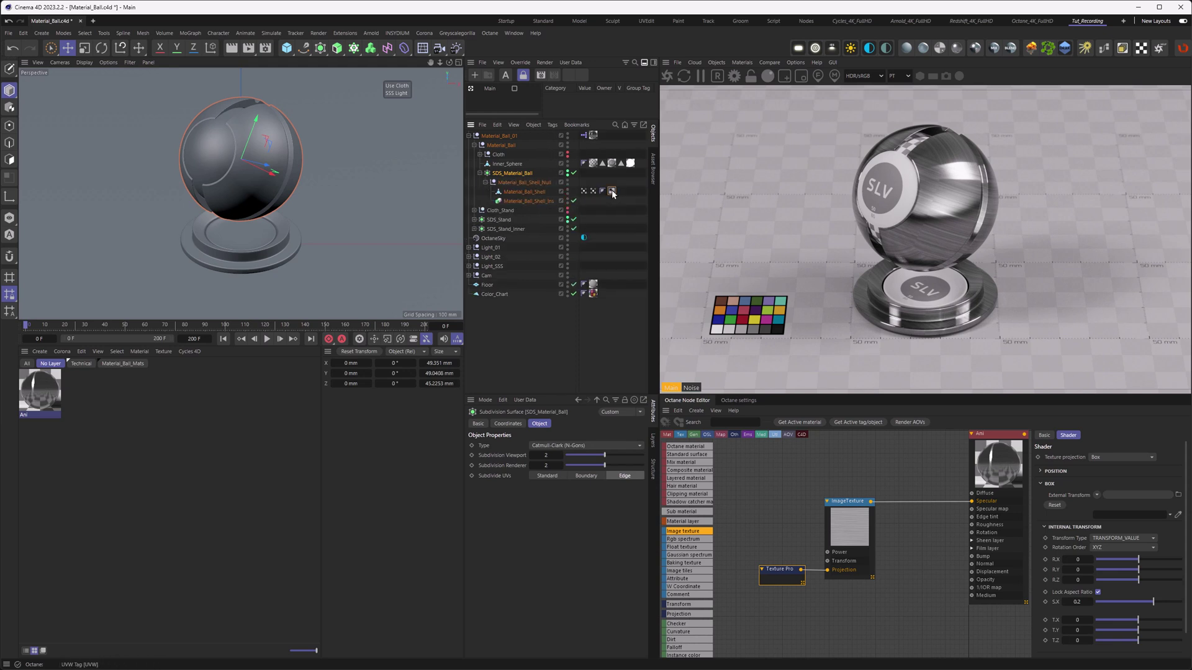
double_click(603, 191)
left_click_drag(441, 166, 443, 166)
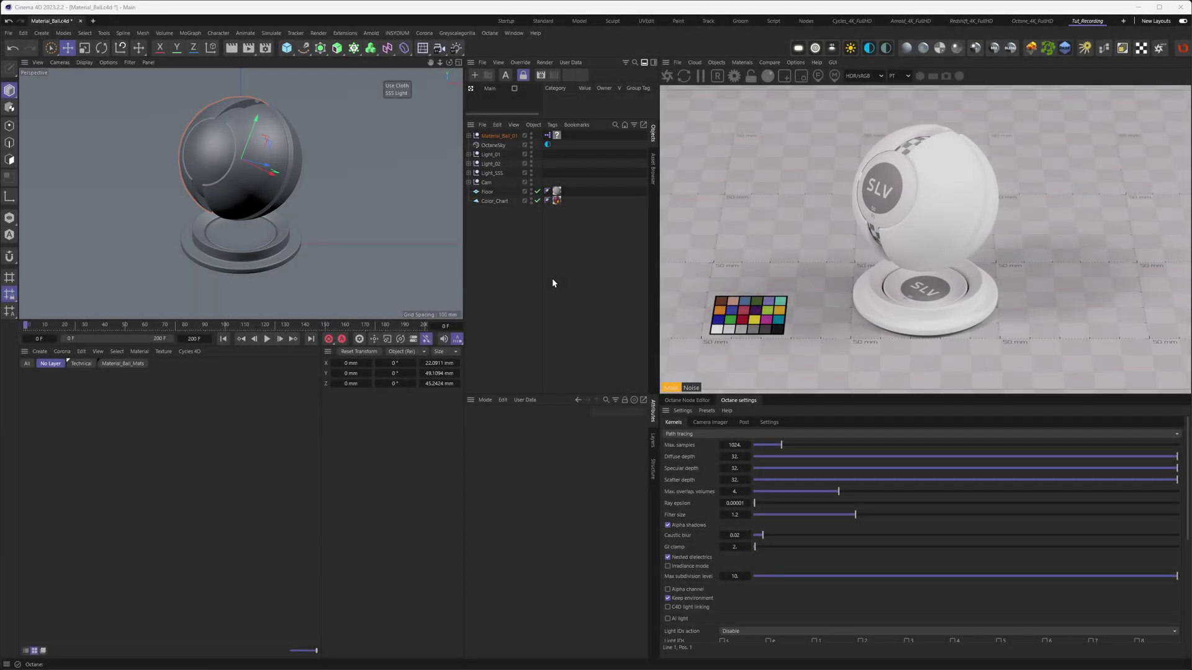
Create a new Octane Metallic material, OctMetal1, and apply it to Material_Ball_01
left_click(742, 62)
mouse_move(749, 109)
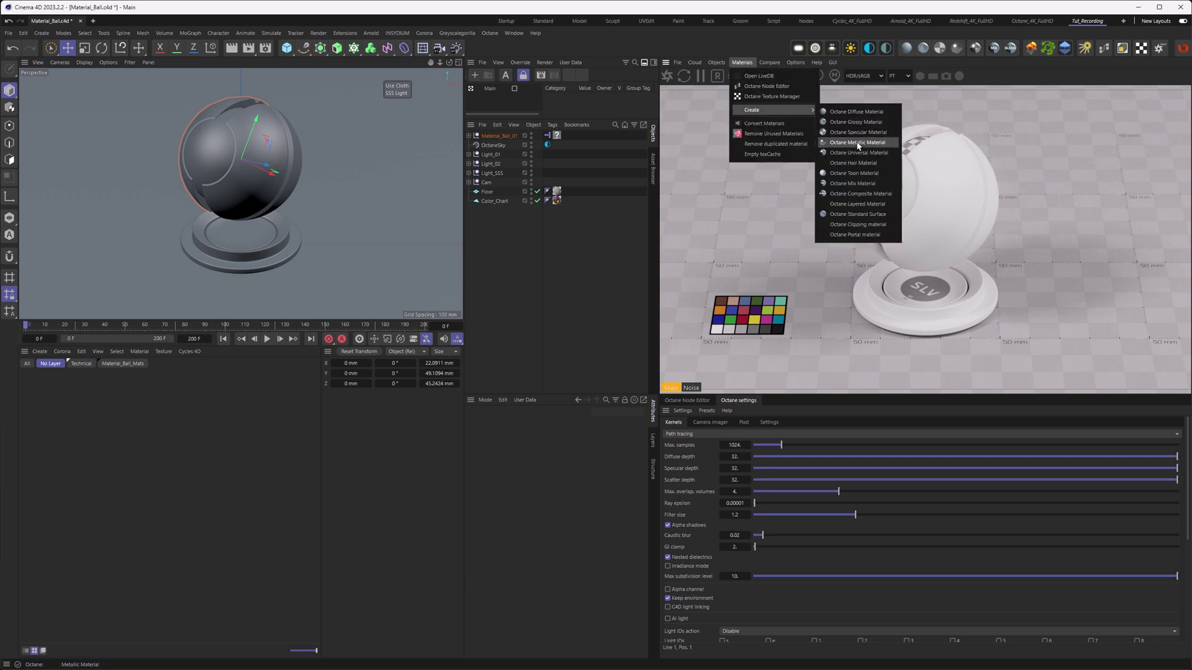
left_click(858, 142)
left_click_drag(514, 149, 550, 135)
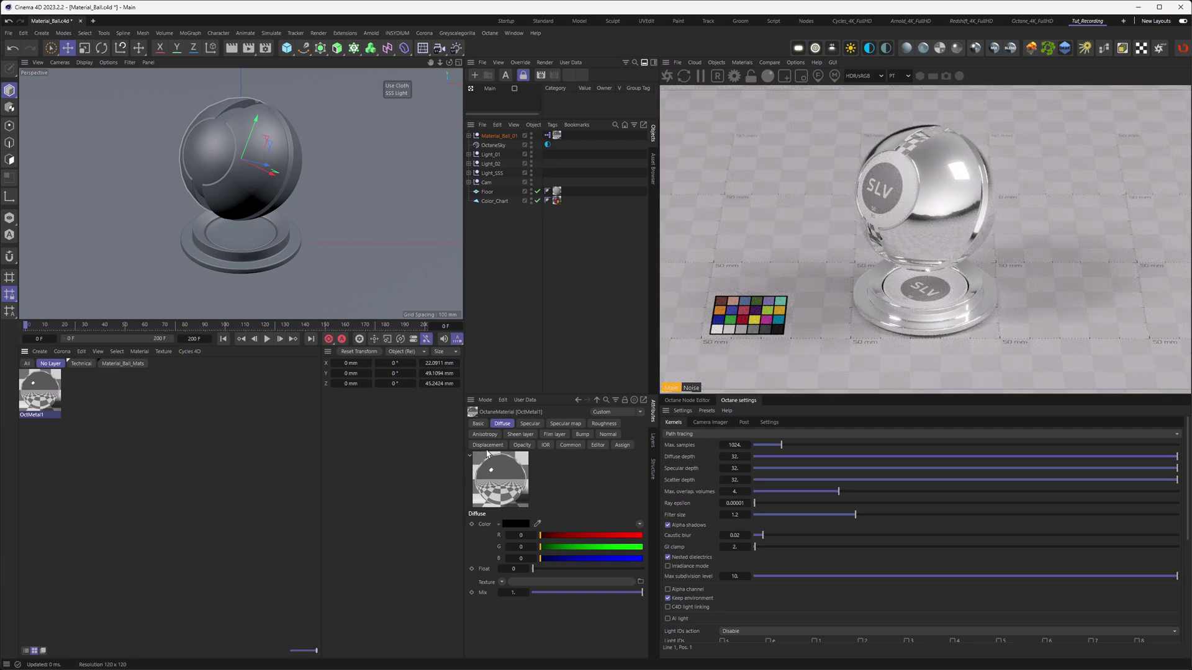
Set OctMetal1's material type to Universal and its albedo float to 0.5
left_click(478, 423)
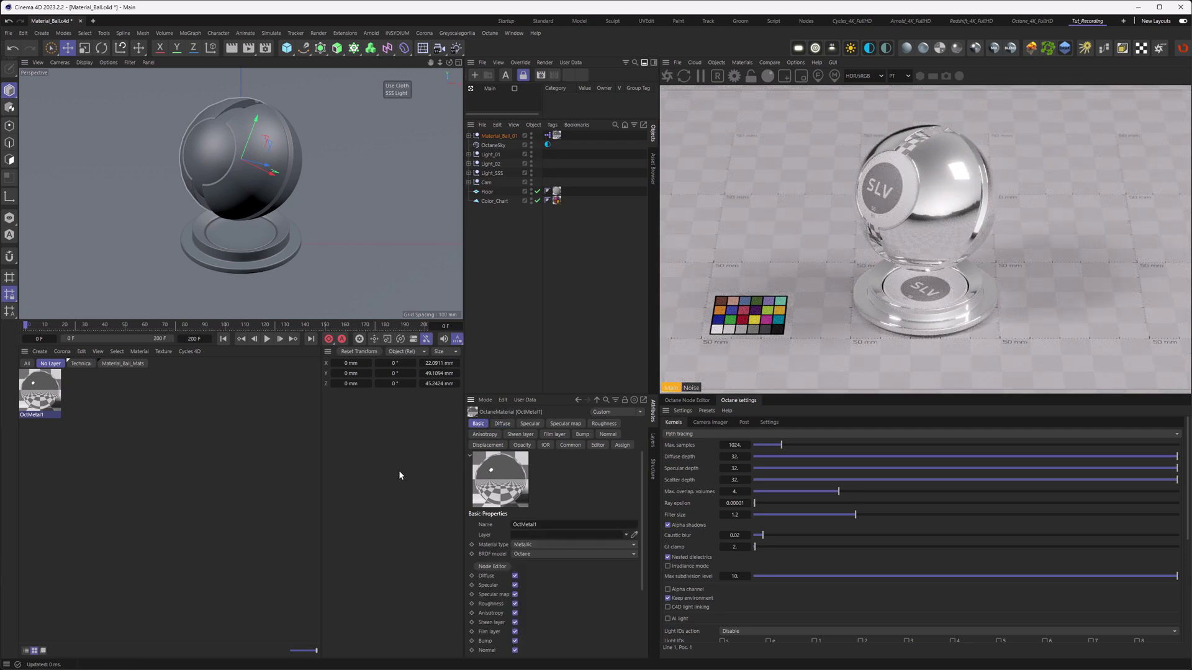
left_click(549, 544)
left_click(562, 606)
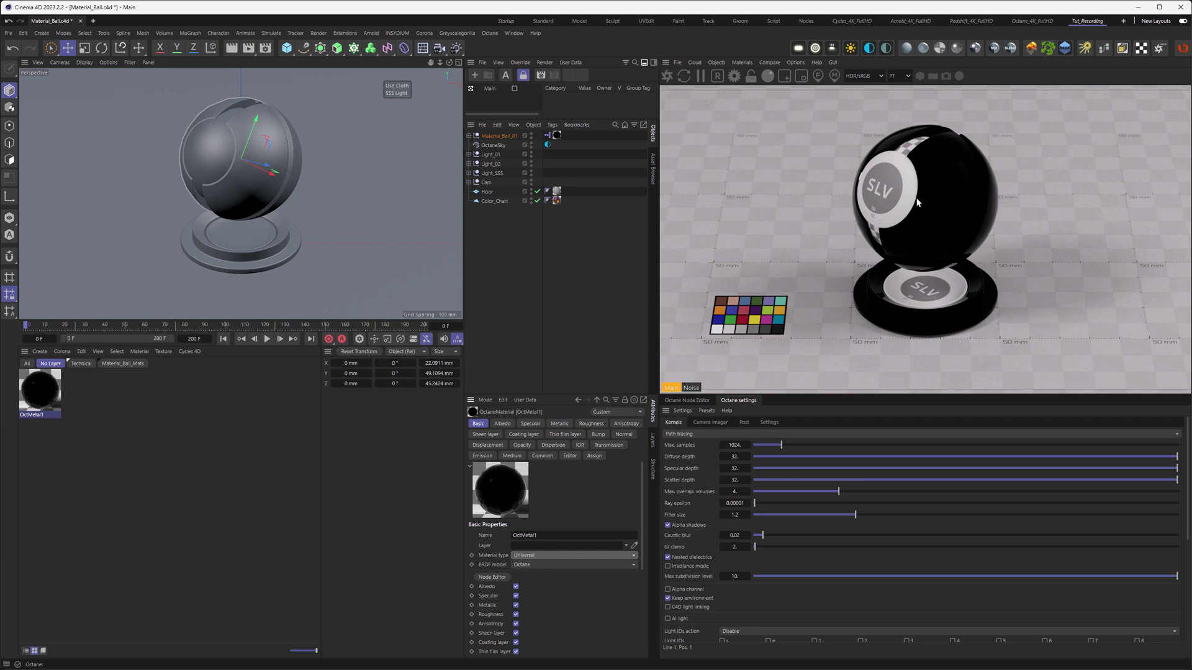
left_click(528, 424)
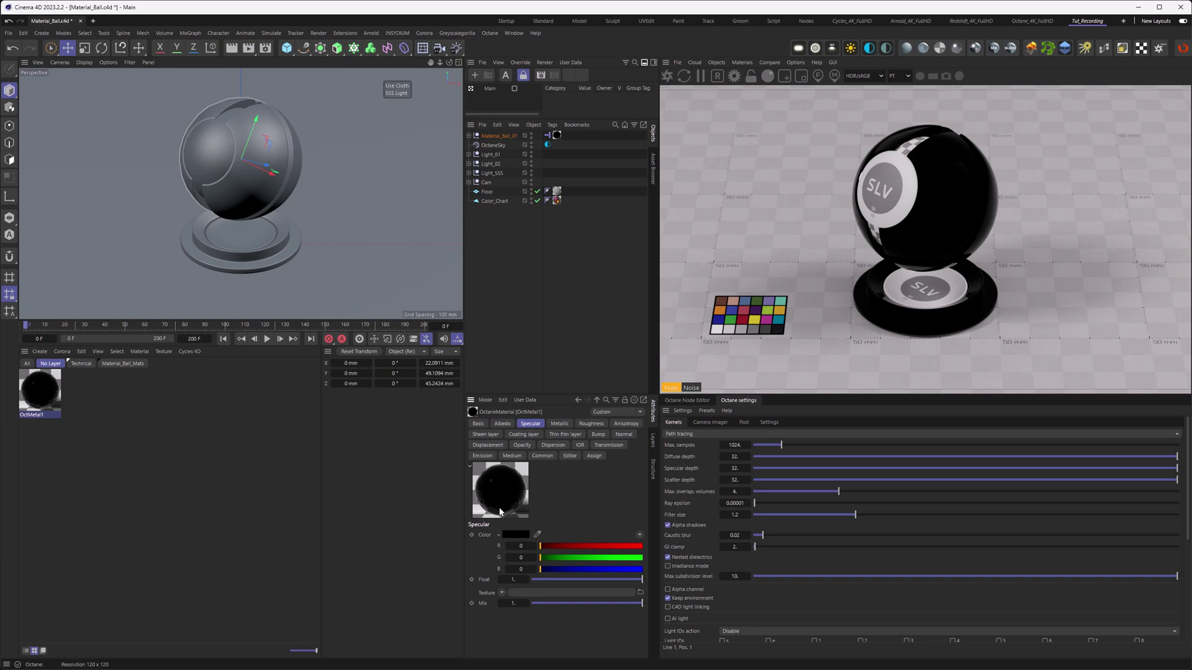
left_click(502, 423)
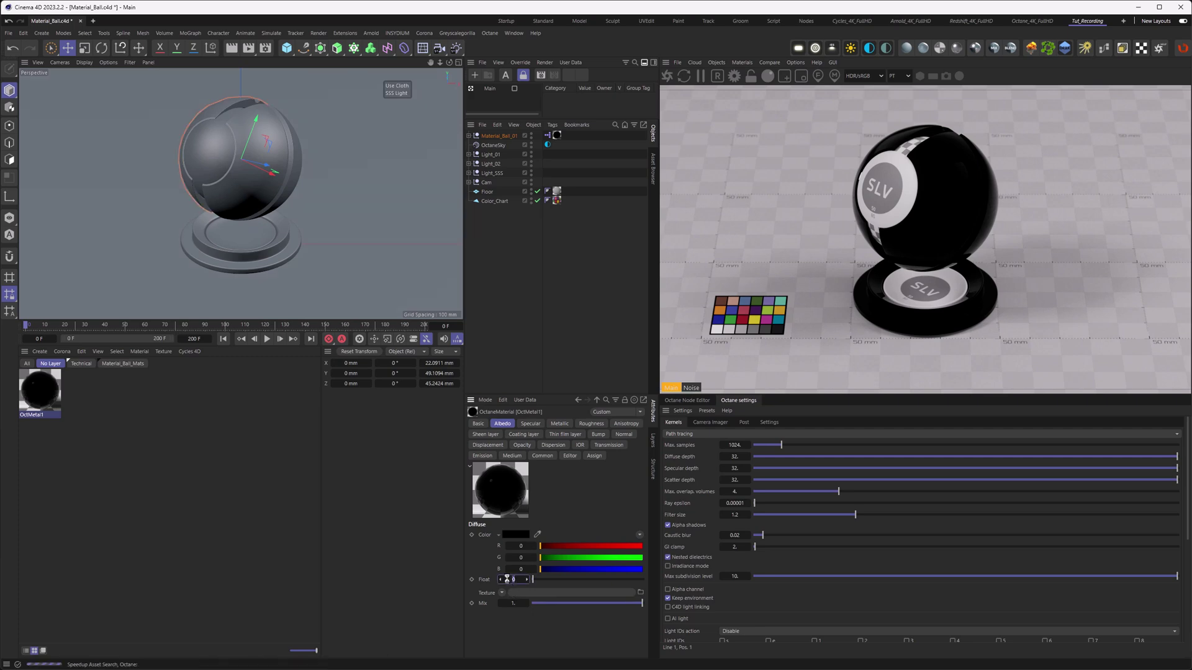
left_click_drag(507, 579, 514, 579)
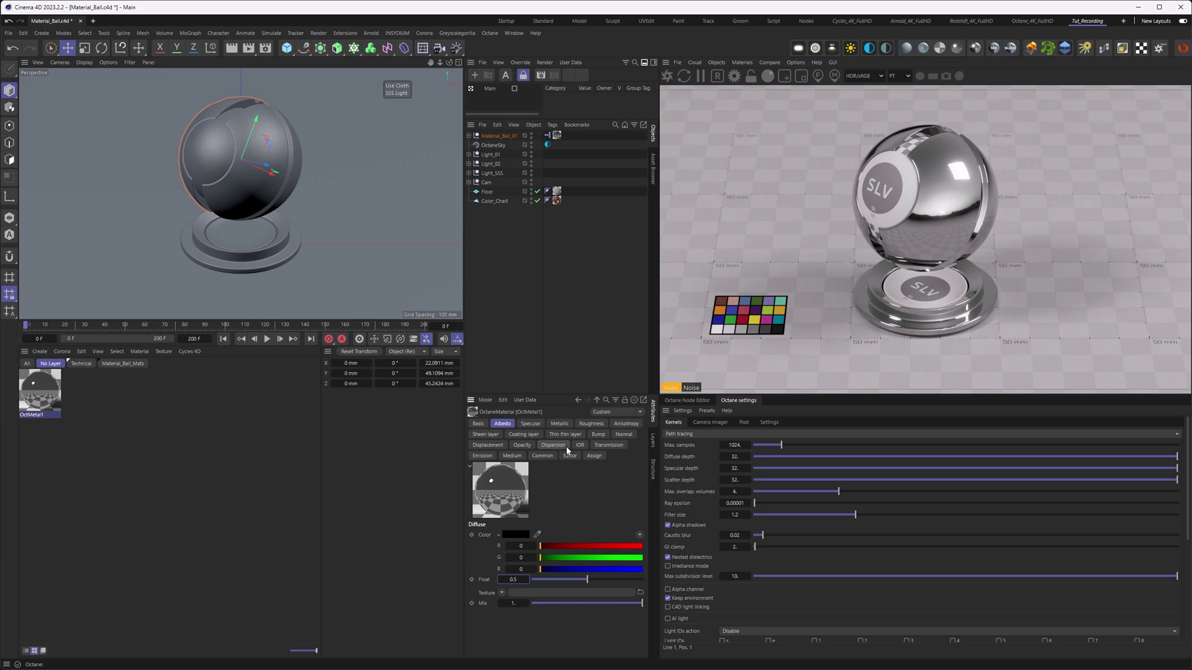
Add a peach RgbSpectrum node (G 0.505) to the material's node graph
left_click(704, 401)
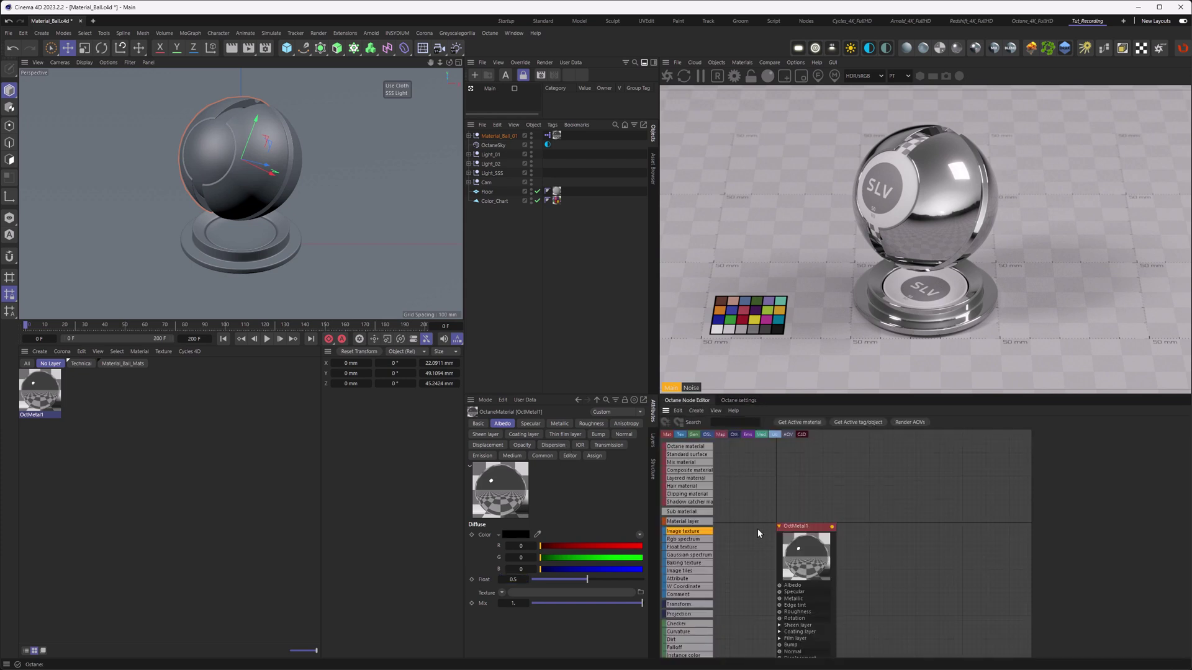
middle_click_drag(757, 533, 896, 468)
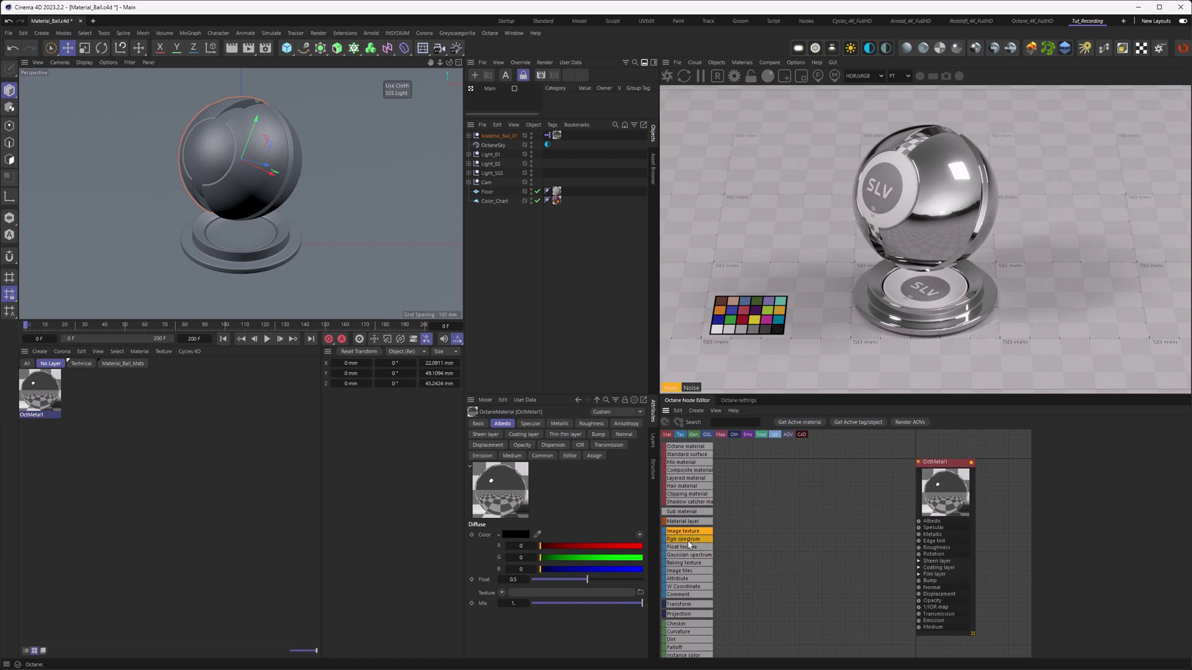
left_click_drag(689, 543, 774, 523)
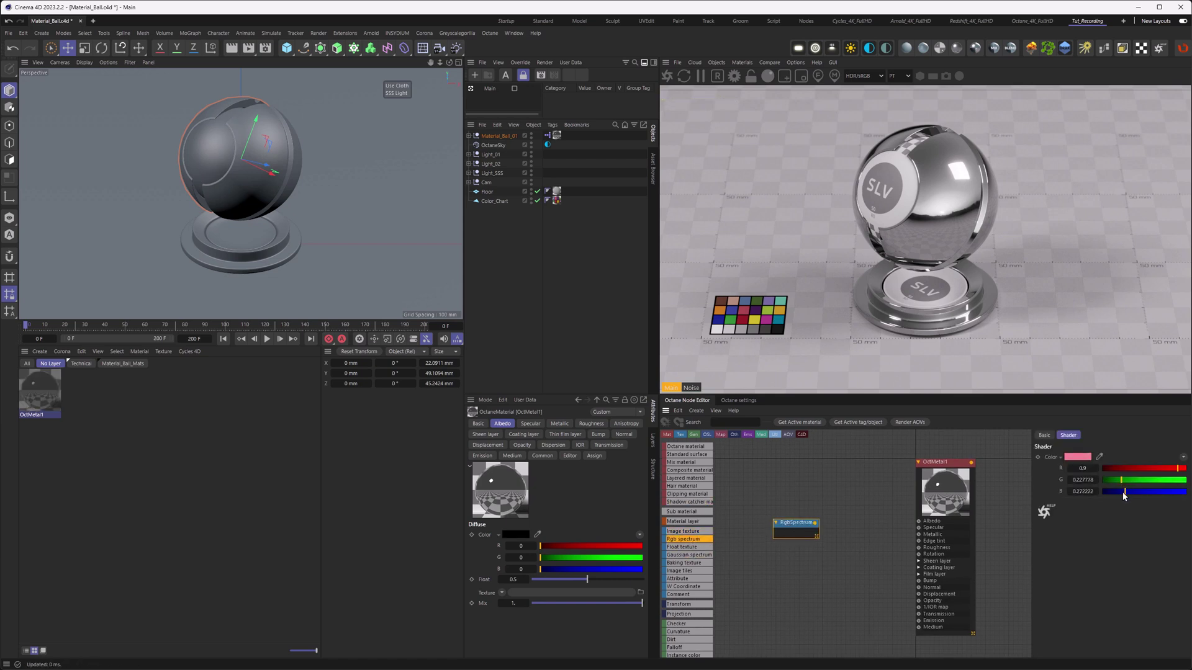
left_click_drag(1121, 480, 1144, 480)
left_click_drag(815, 523, 919, 528)
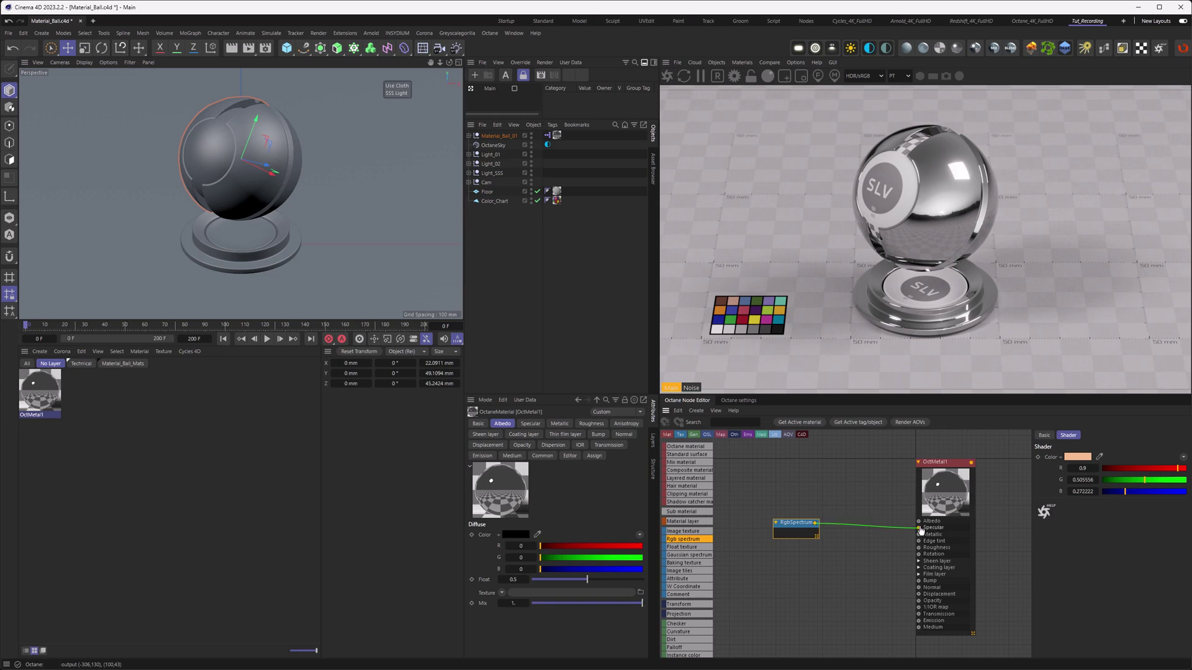
Toggle material type Metallic then Universal; wire FloatTexture to Roughness, RgbSpectrum to Albedo
left_click(478, 423)
left_click(546, 556)
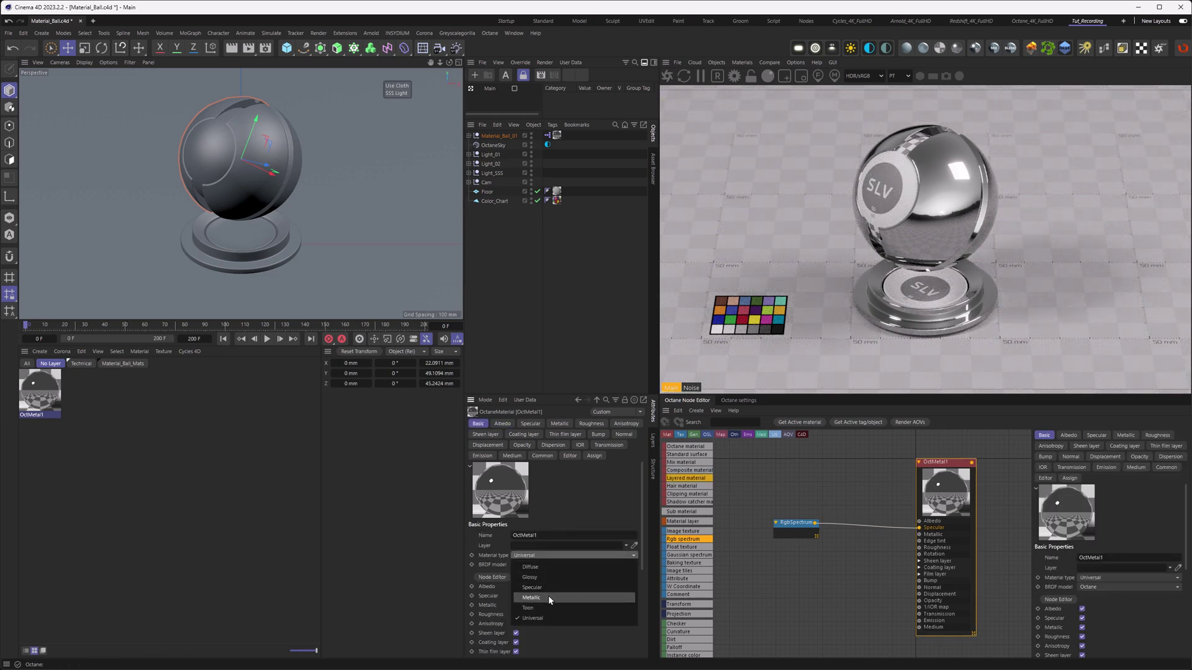
left_click(549, 597)
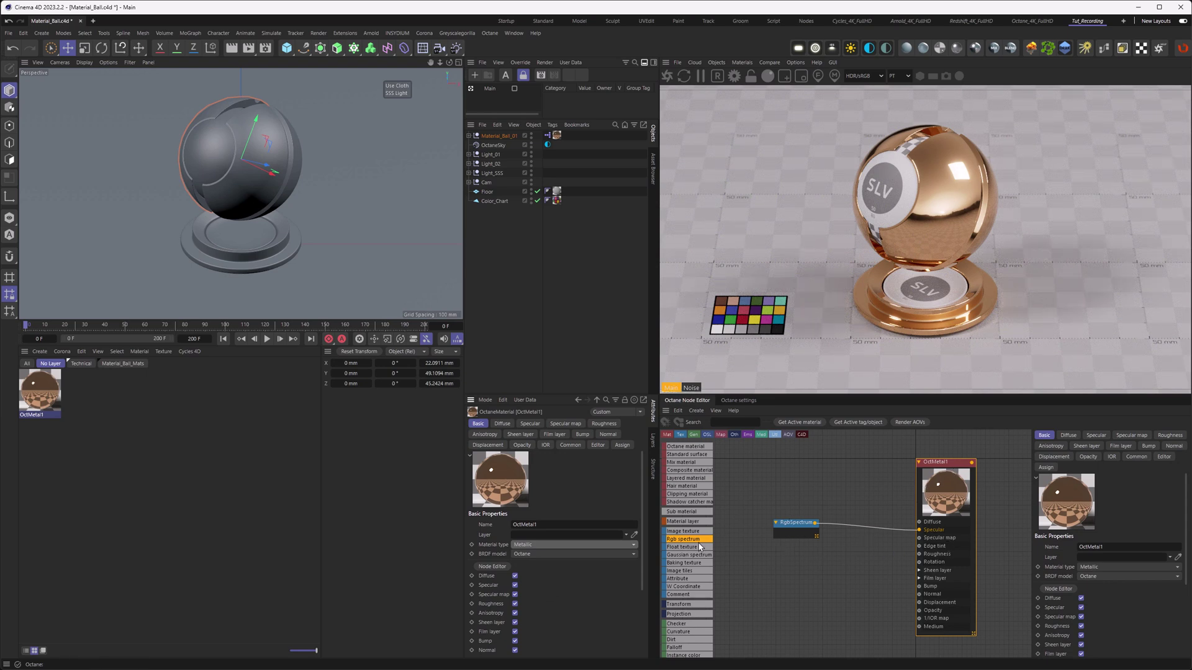
left_click(624, 545)
left_click(530, 608)
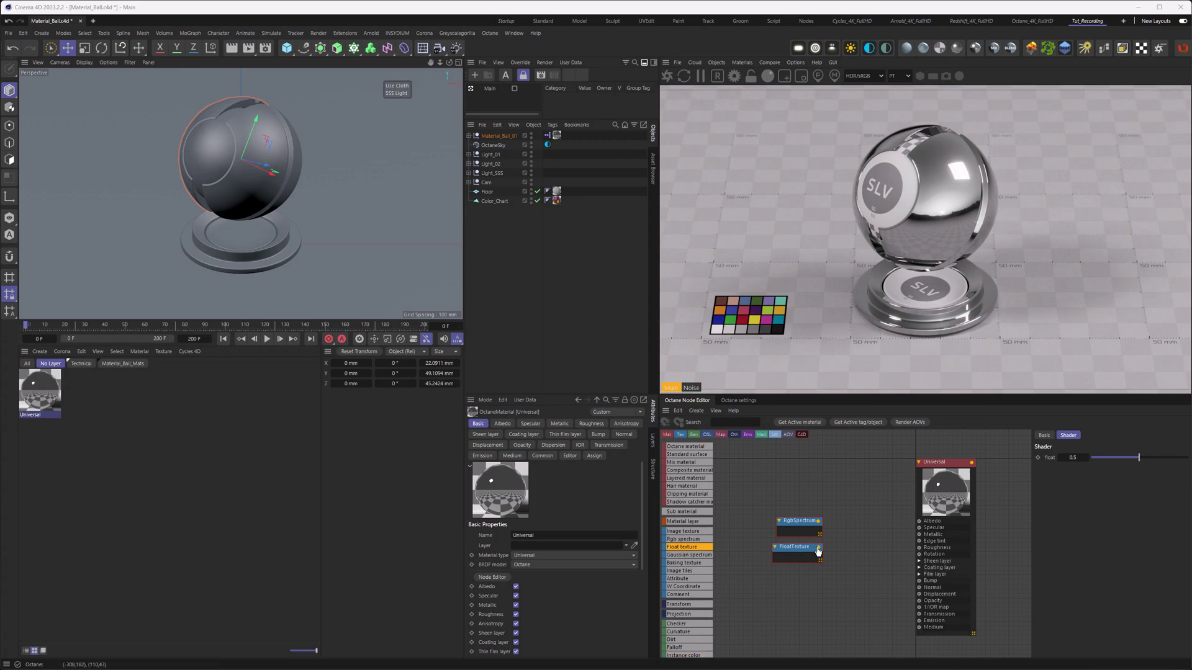
left_click_drag(818, 549, 919, 548)
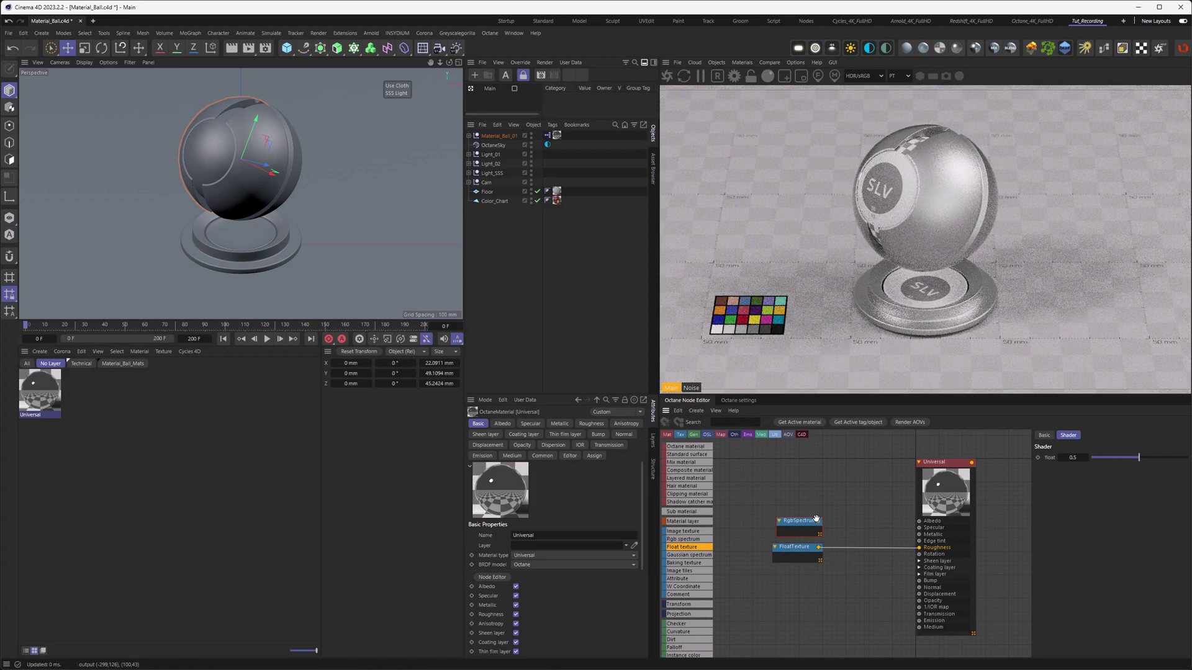
left_click_drag(816, 518, 919, 521)
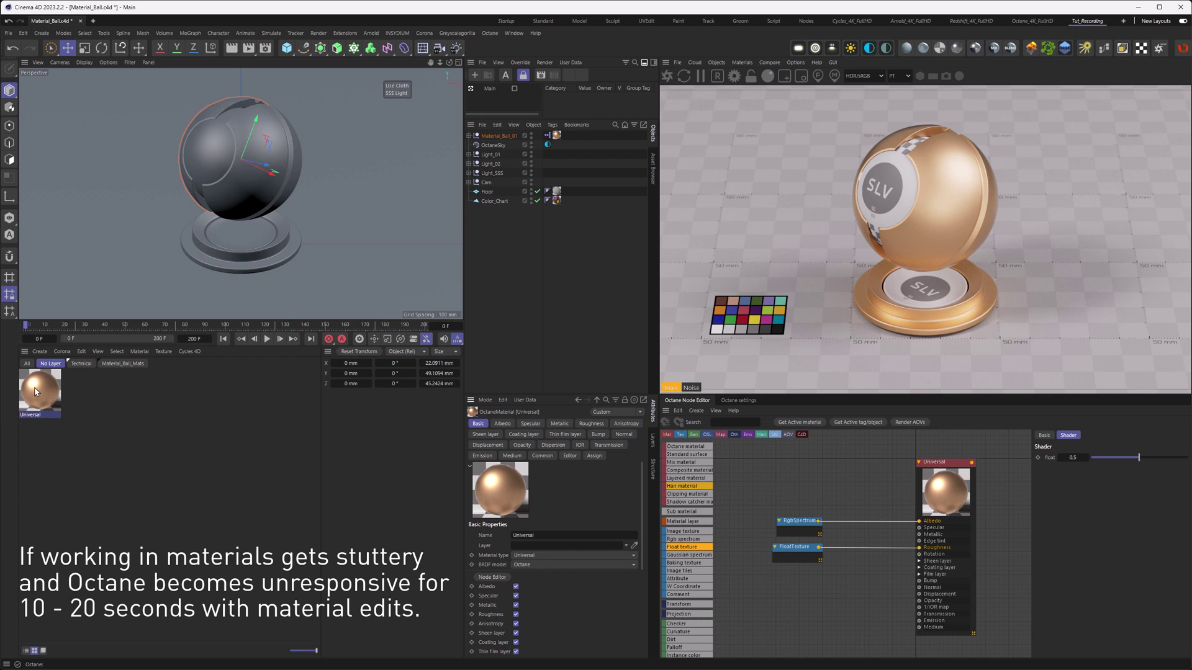
Untick Materials under the Octane Live Viewer's Options > Previews
left_click(795, 63)
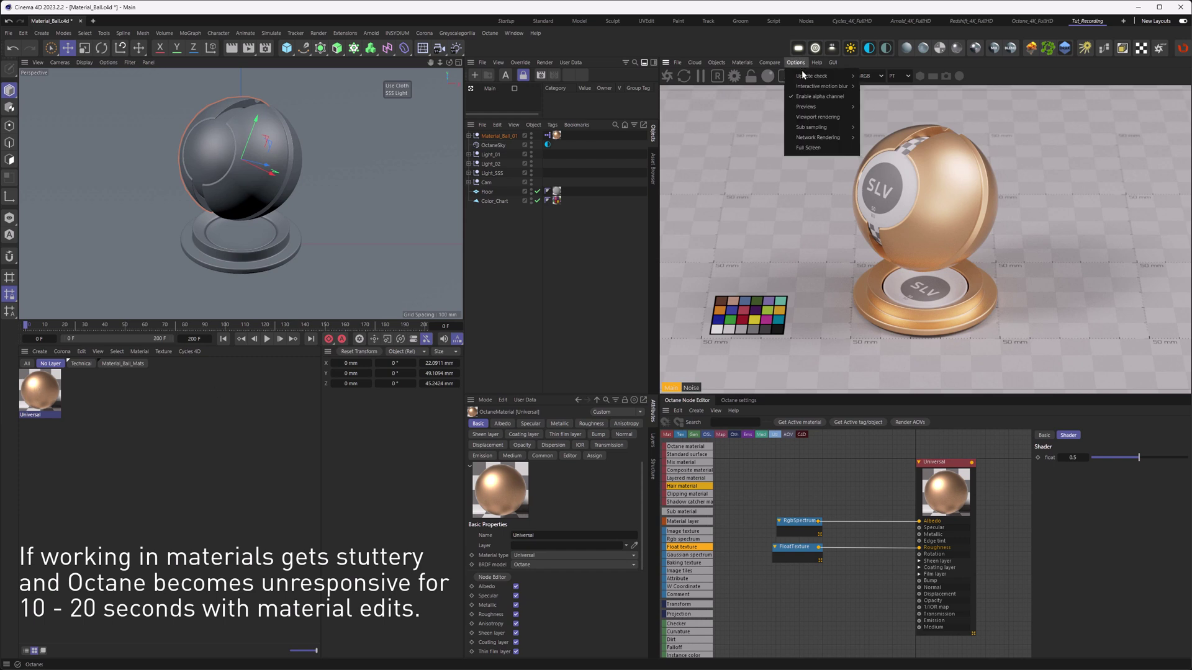
mouse_move(825, 107)
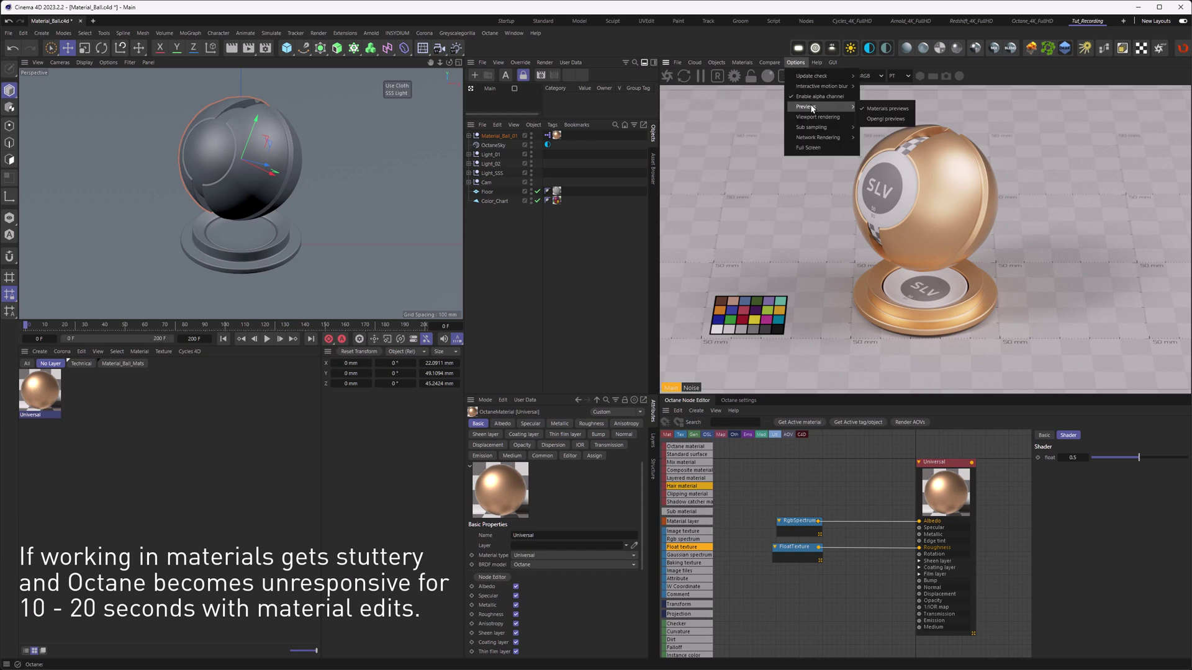
left_click(895, 112)
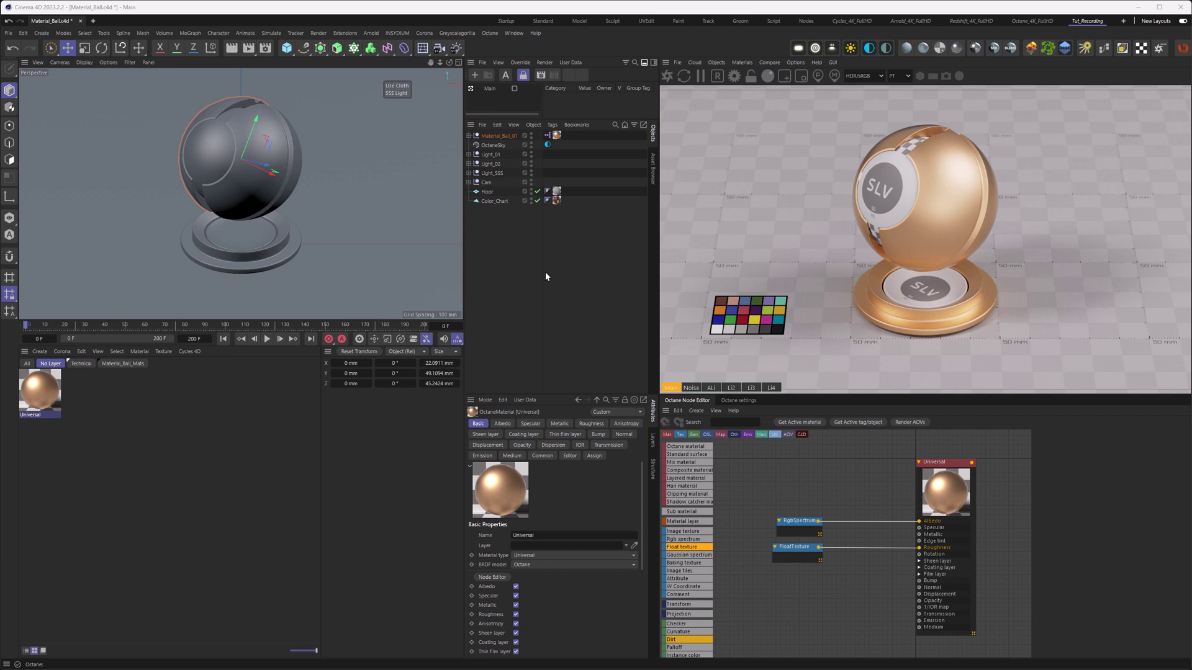
Duplicate the Universal material and raise its RgbSpectrum green to 0.711 for a lighter gold
left_click_drag(54, 393, 76, 397, "ctrl")
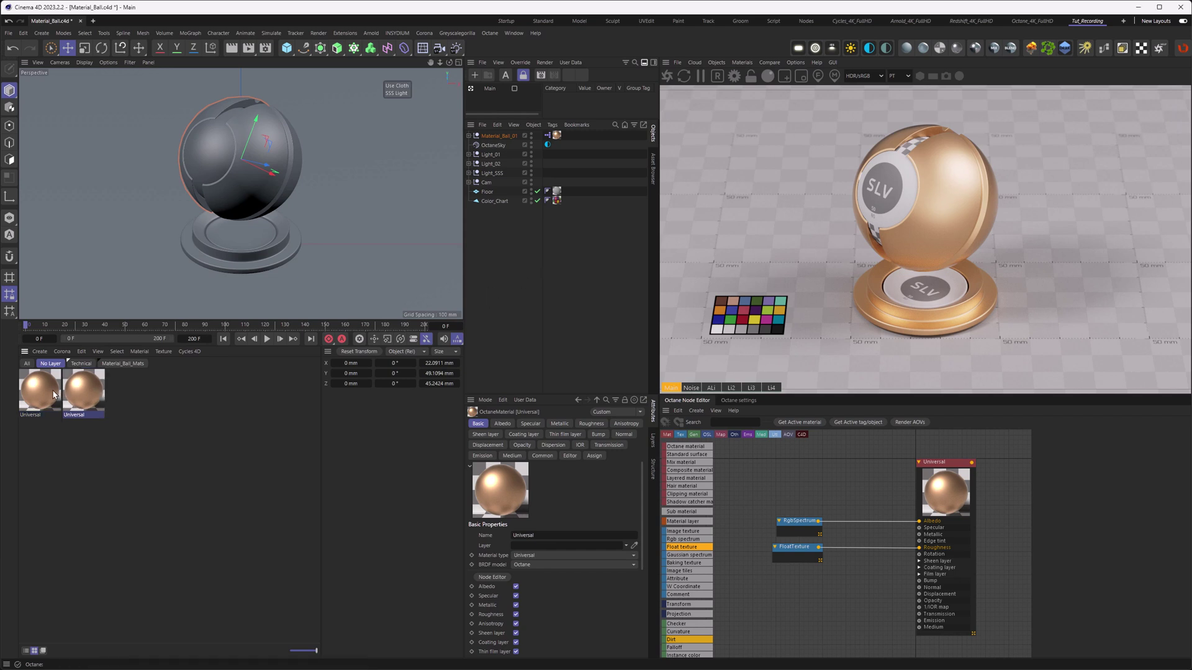
left_click(799, 525)
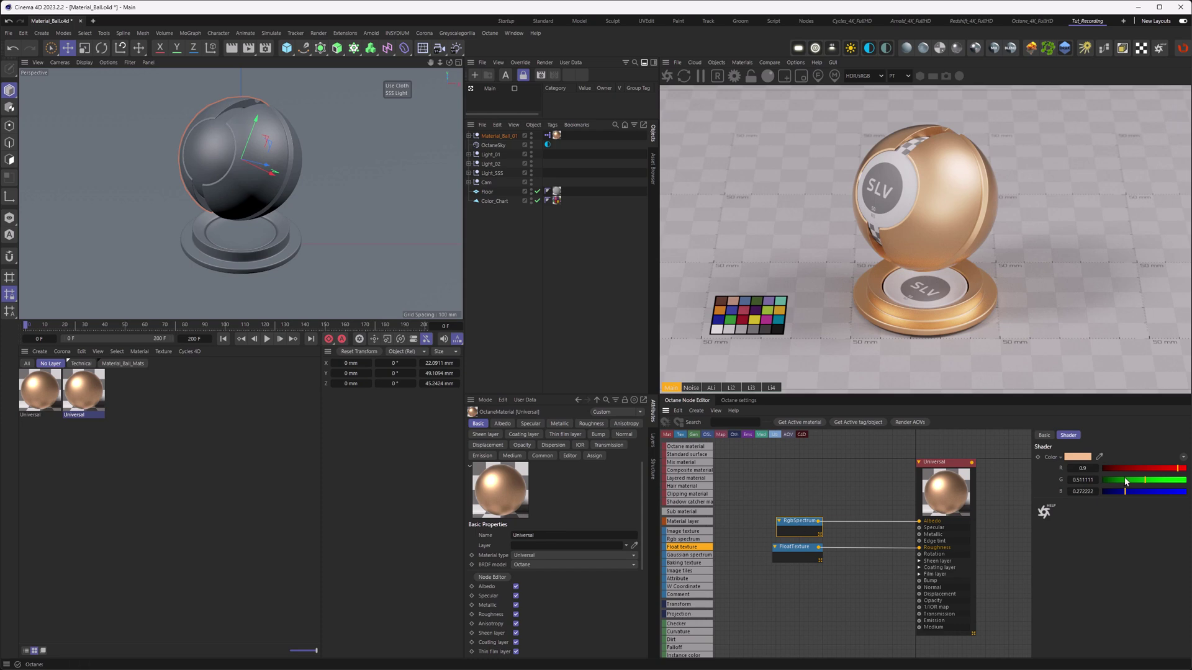
left_click_drag(1142, 480, 1131, 481)
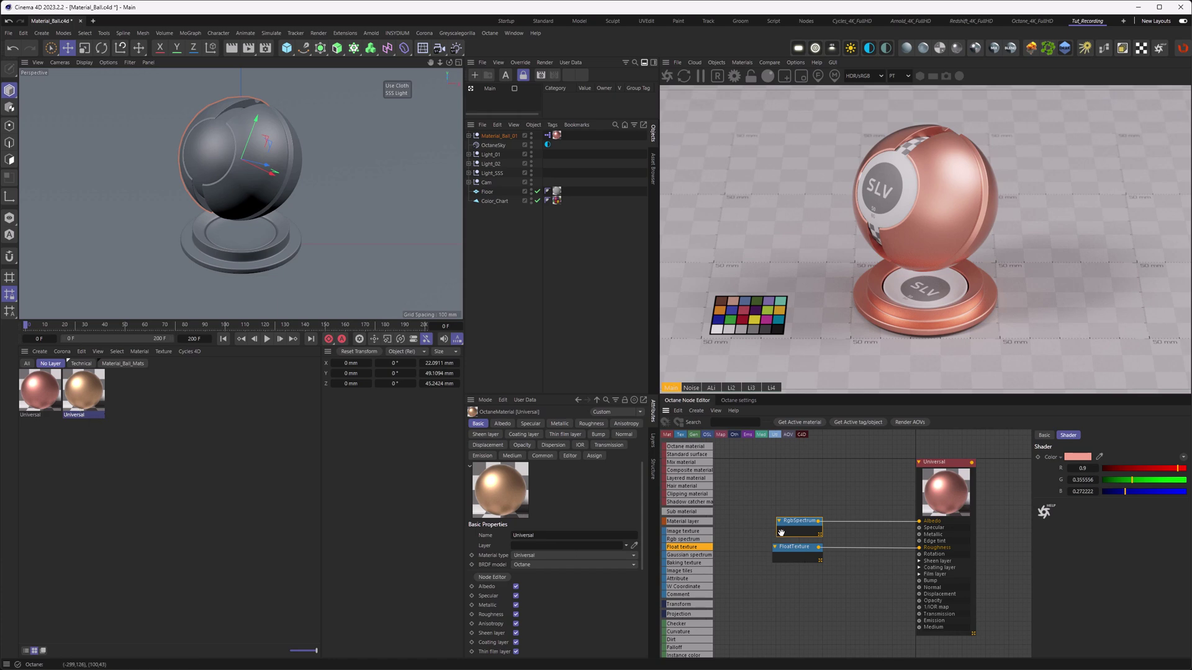
left_click(13, 48)
left_click_drag(39, 387, 78, 389, "ctrl")
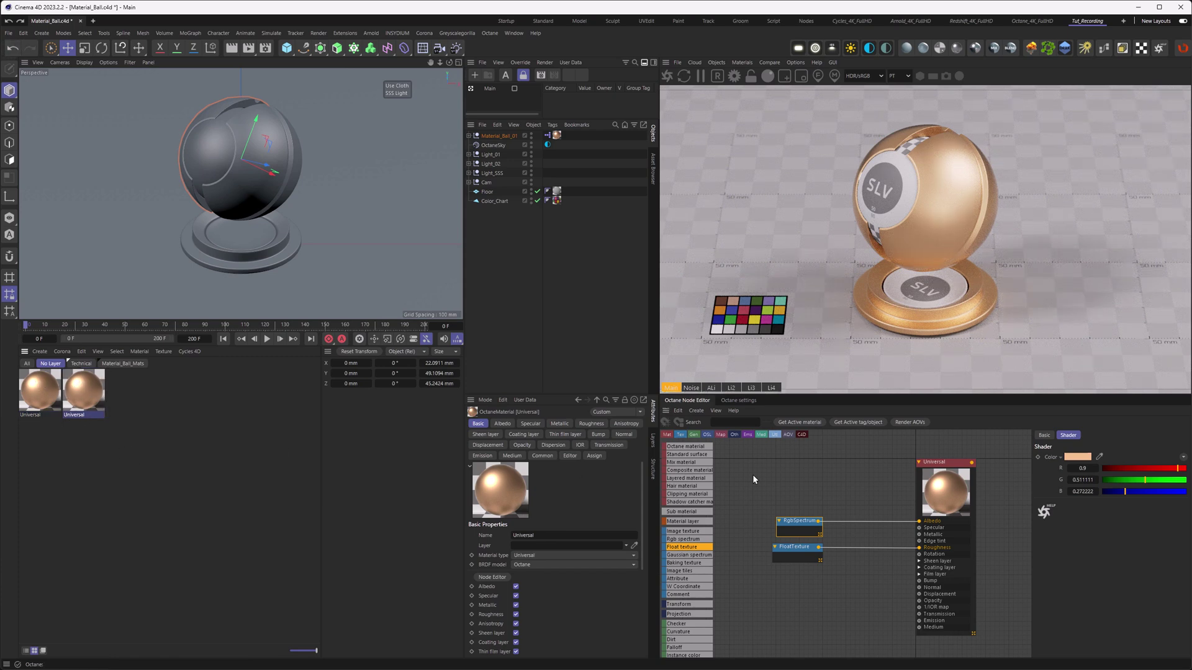
left_click(791, 425)
left_click_drag(1134, 481, 1150, 481)
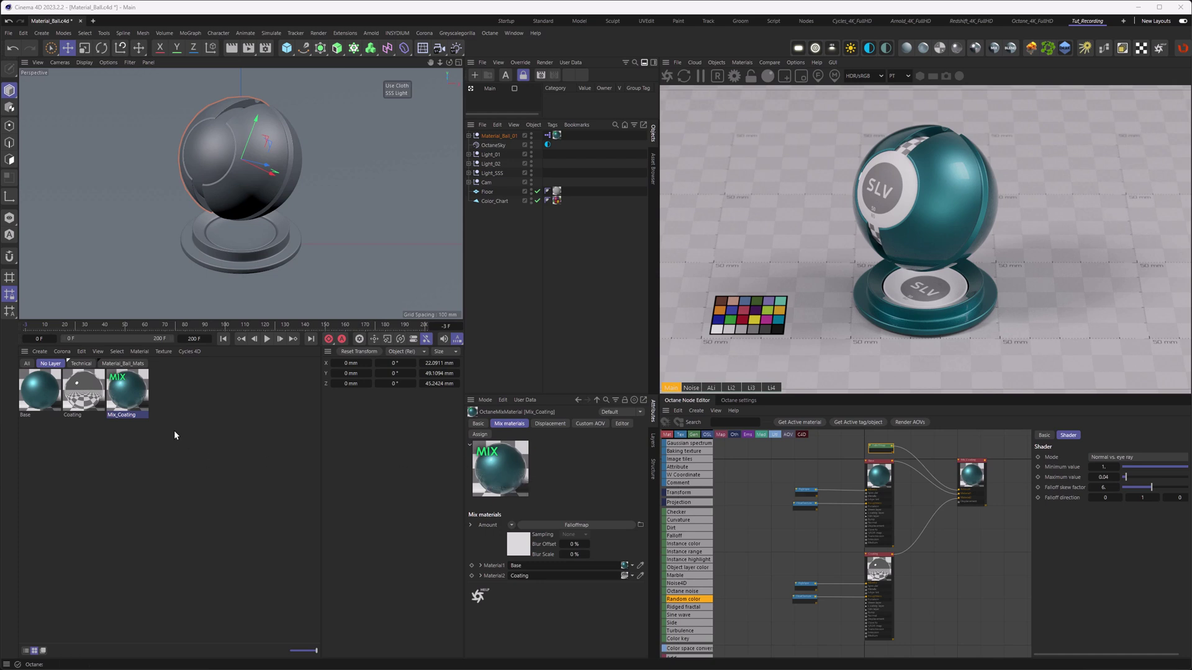
Convert Mix_Coating to a Composite material and compare it with the original mix material
left_click(744, 63)
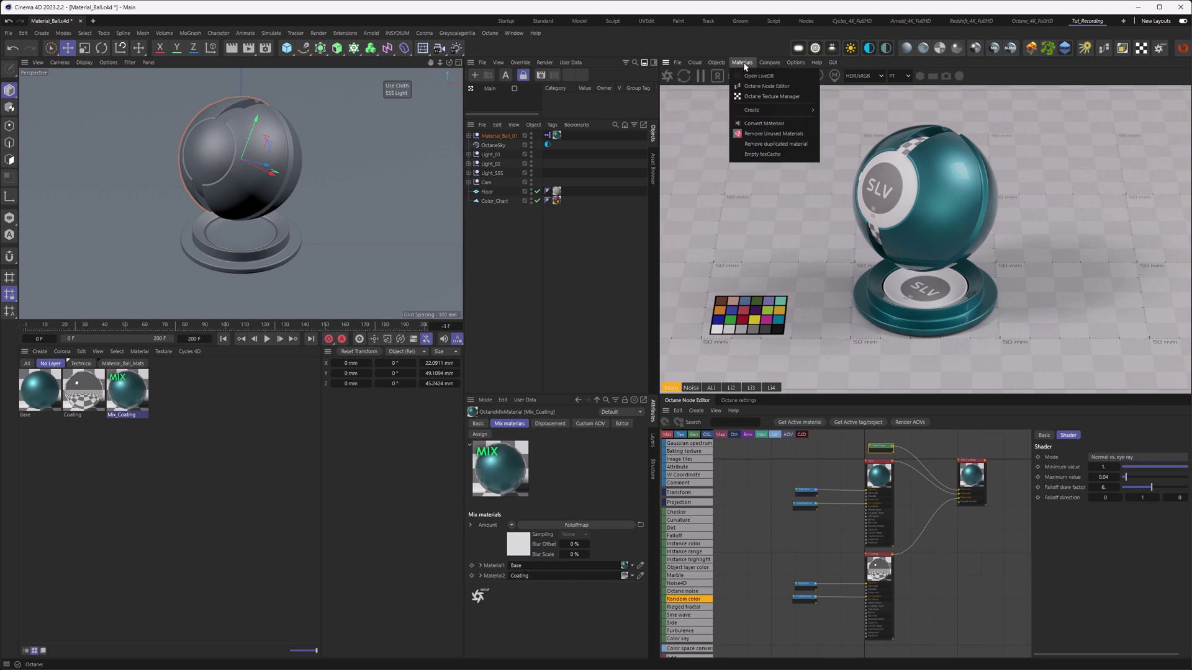
left_click(763, 124)
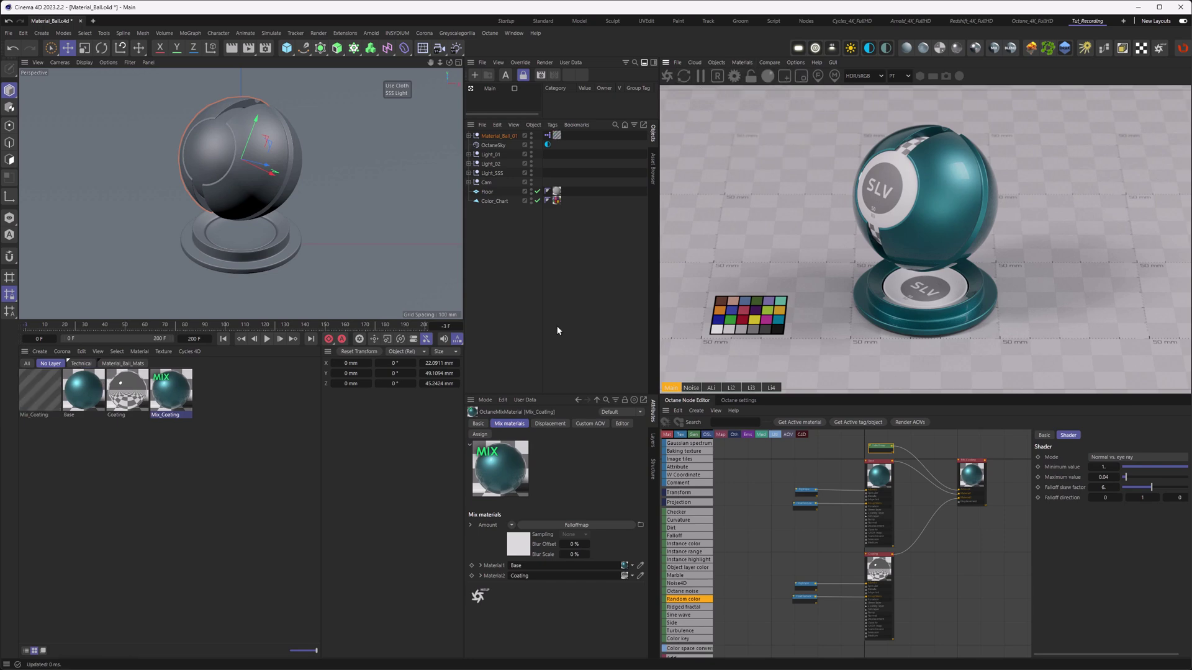
left_click(40, 390)
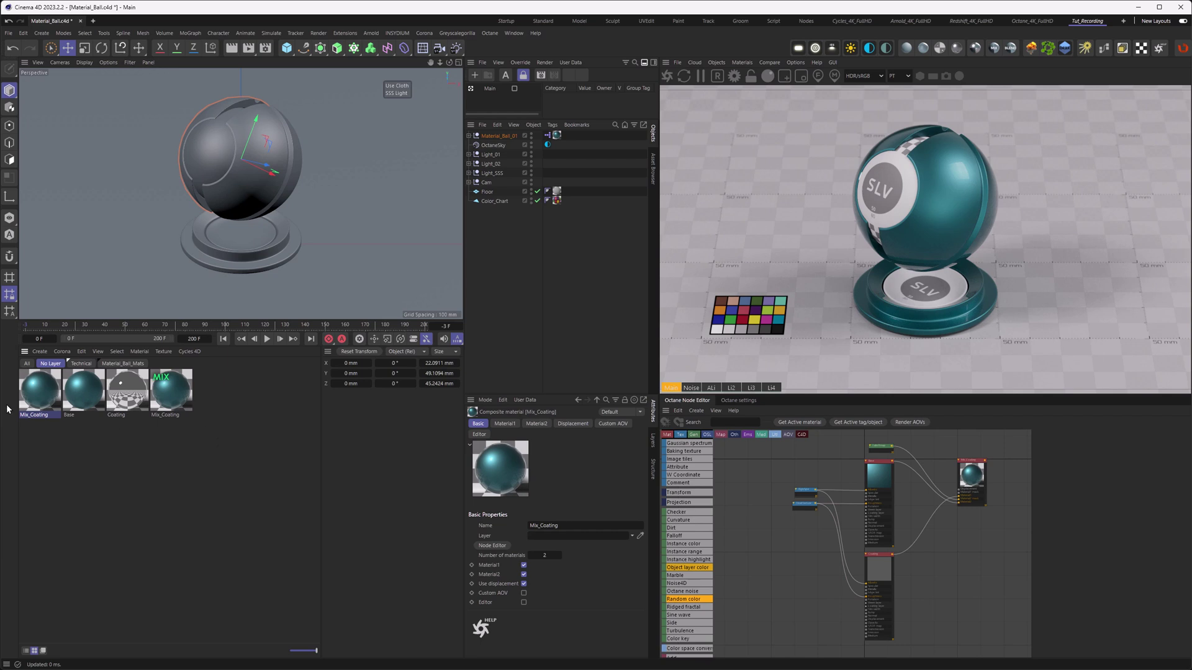
left_click(178, 389)
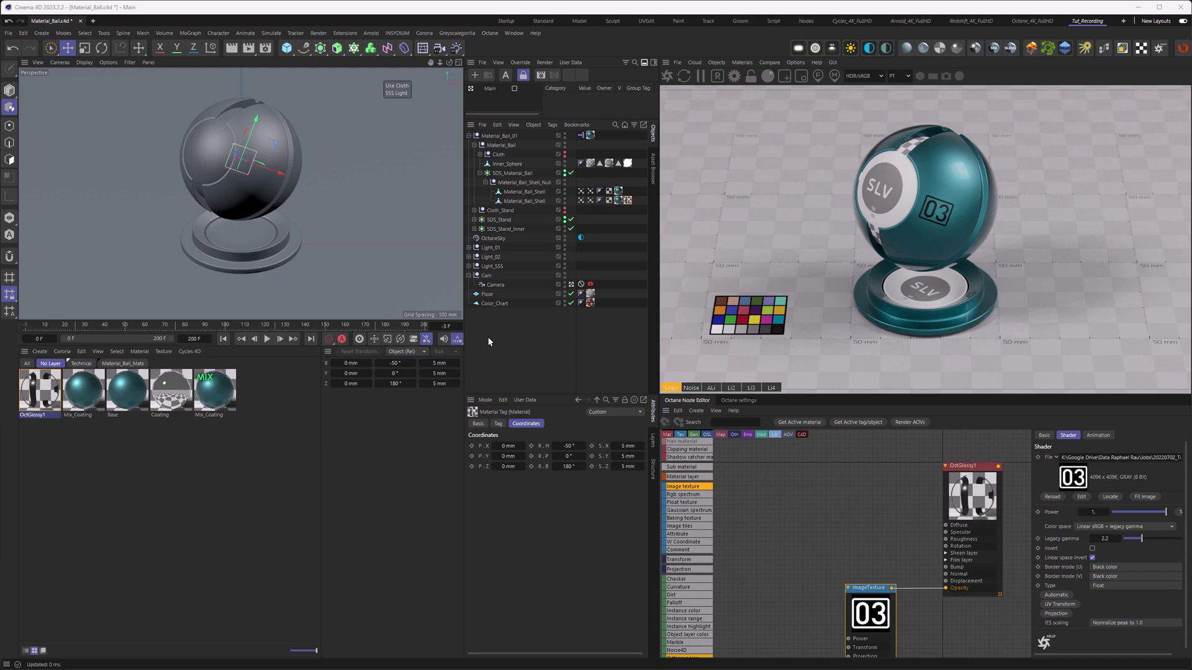
Rotate the 03 label tag to R.H -59° and assign composite Mix_Coating to Material_Ball_Shell
left_click(618, 201)
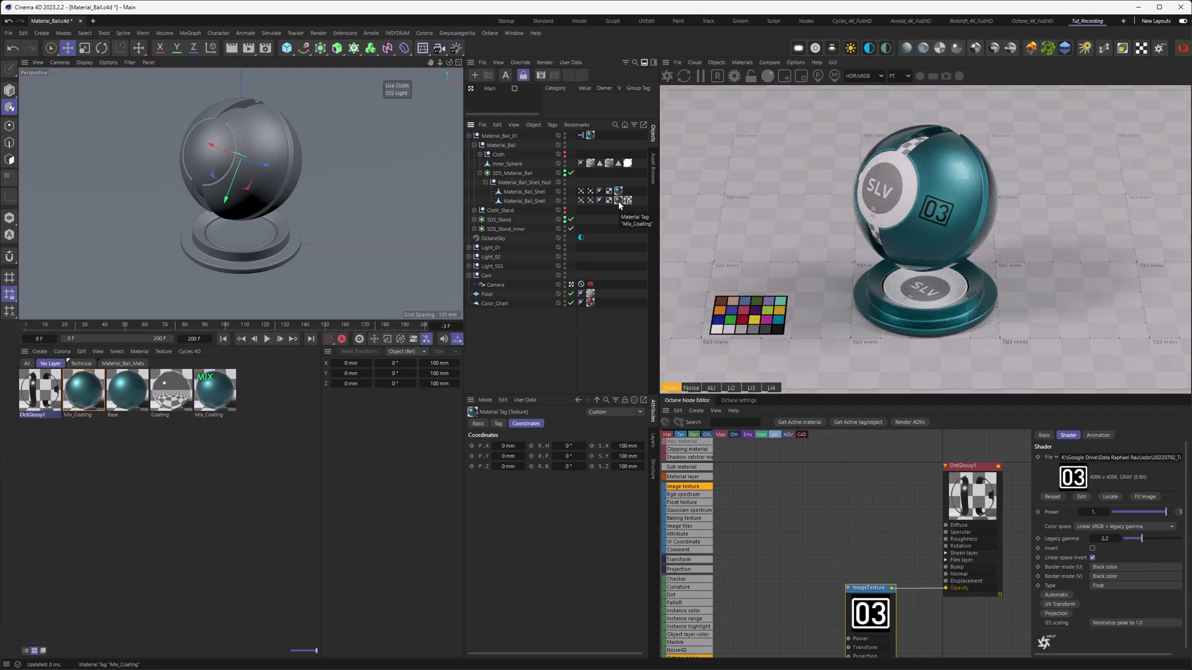
left_click(626, 201)
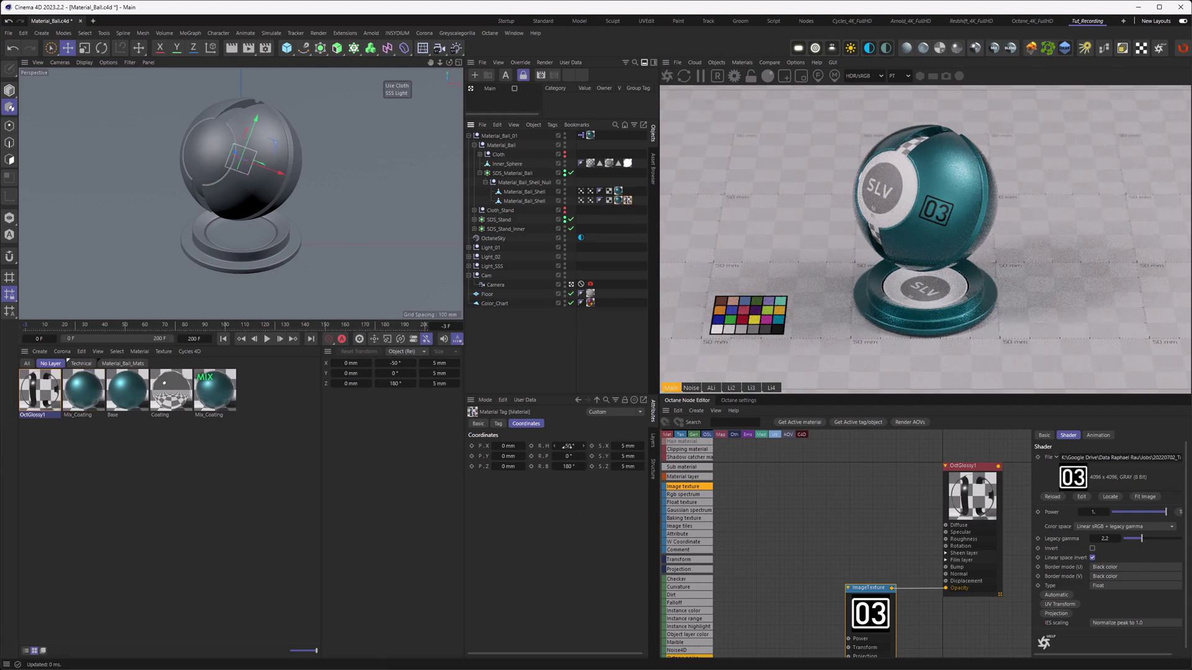
mouse_move(566, 445)
left_mouse_down()
mouse_move(551, 446)
mouse_move(581, 456)
left_mouse_up()
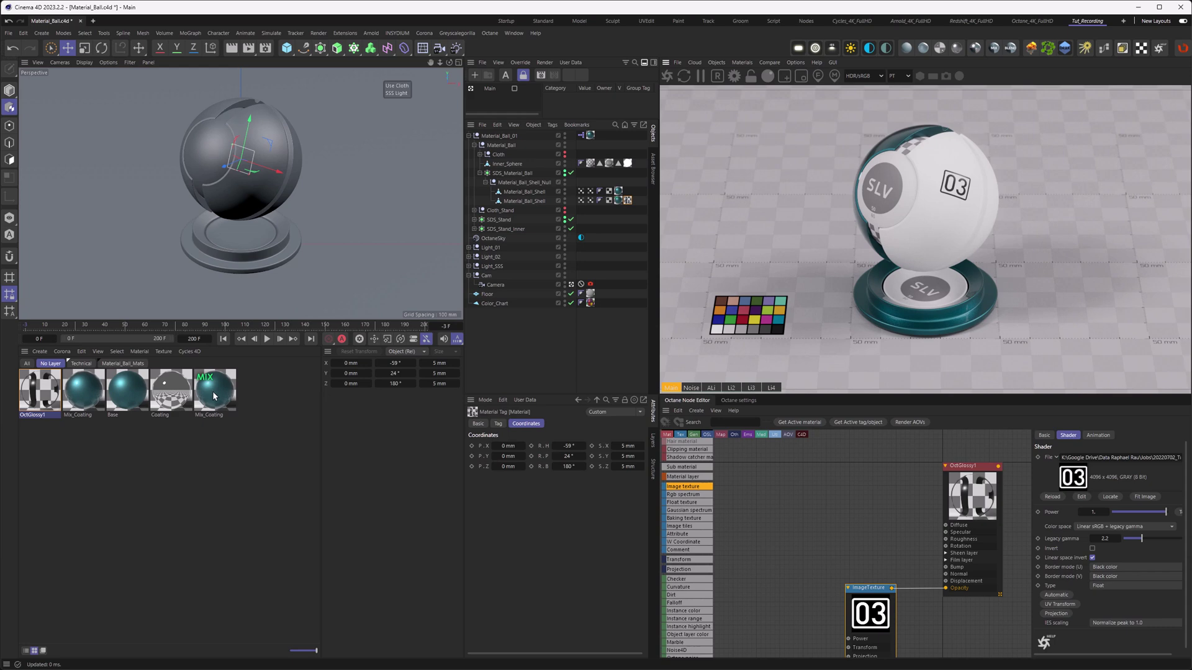
left_click(75, 389)
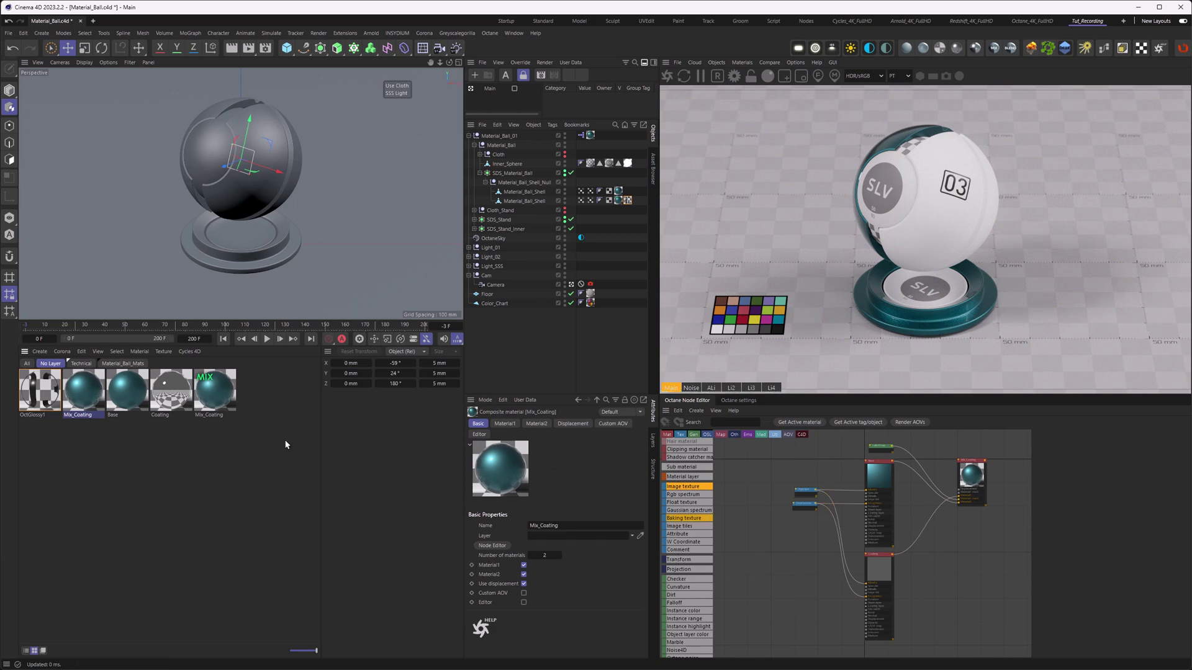
left_click_drag(90, 393, 619, 199)
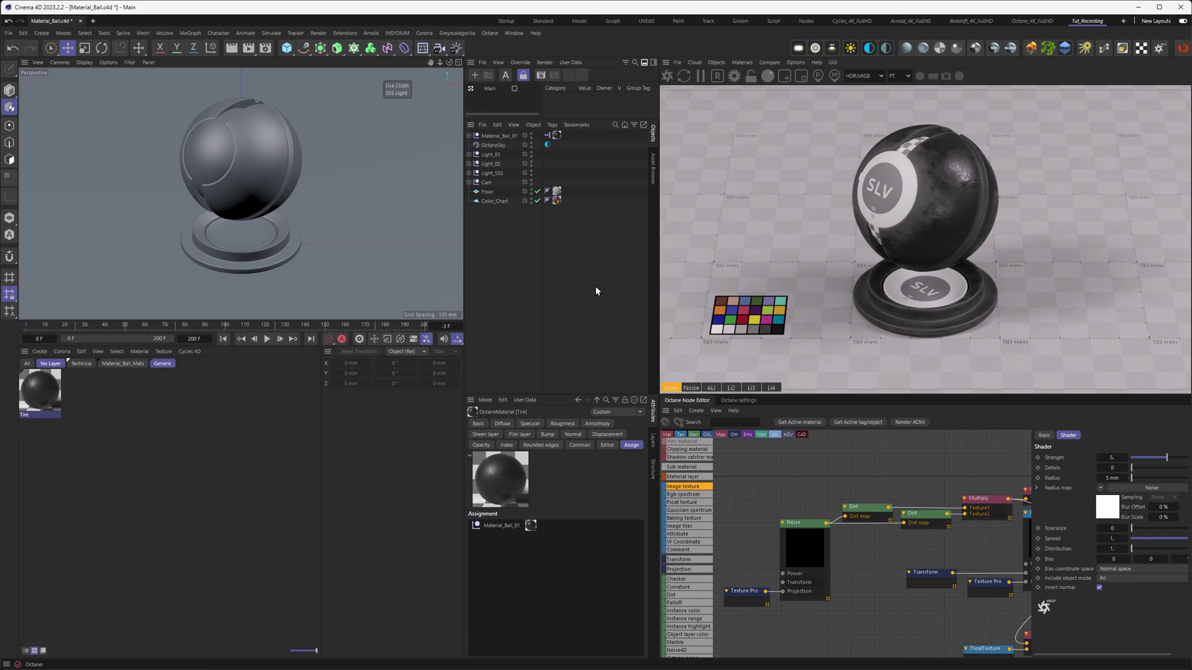
right_click(863, 509)
left_click(878, 537)
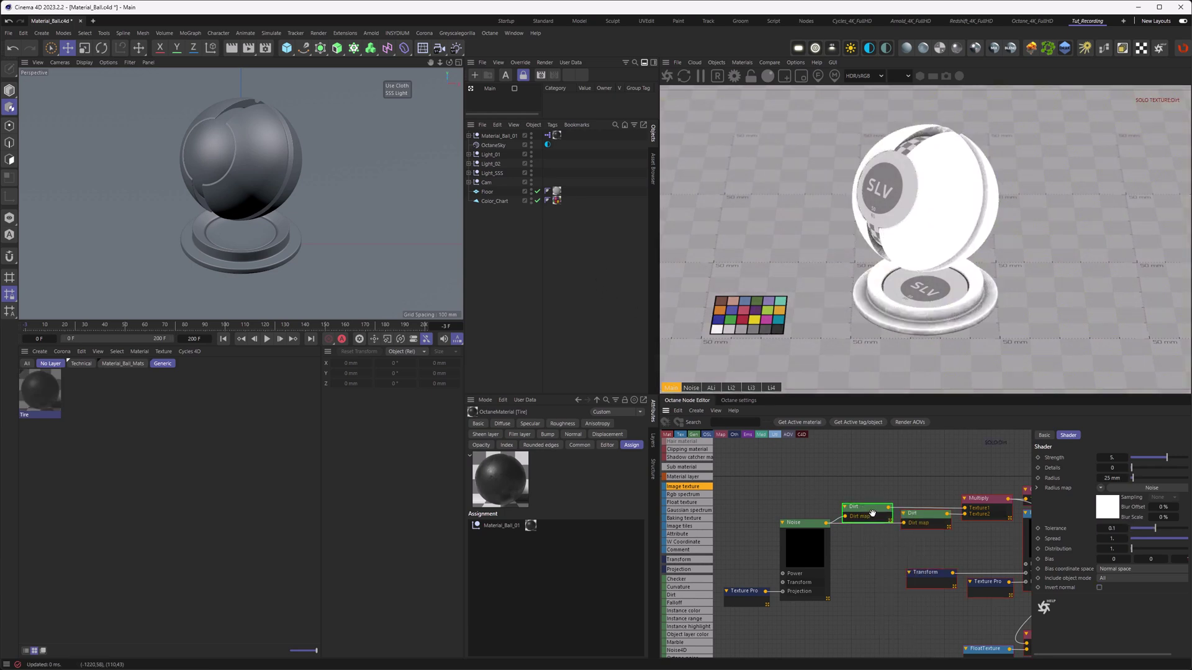
right_click(914, 518)
left_click(932, 540)
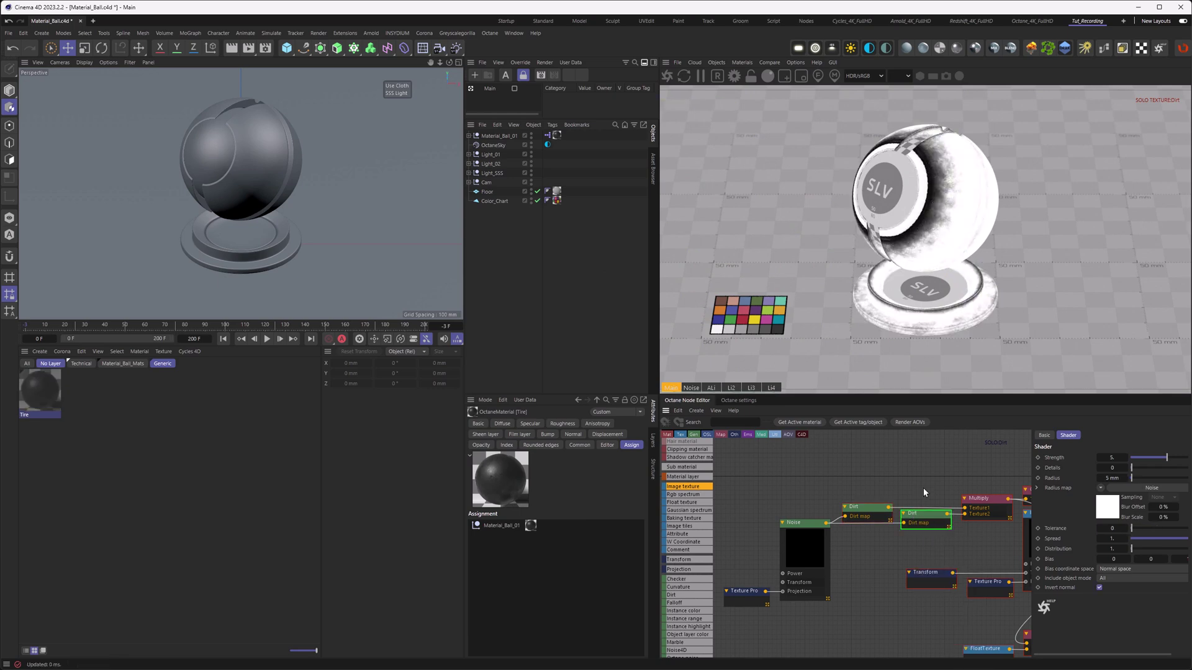
right_click(913, 518)
left_click(933, 539)
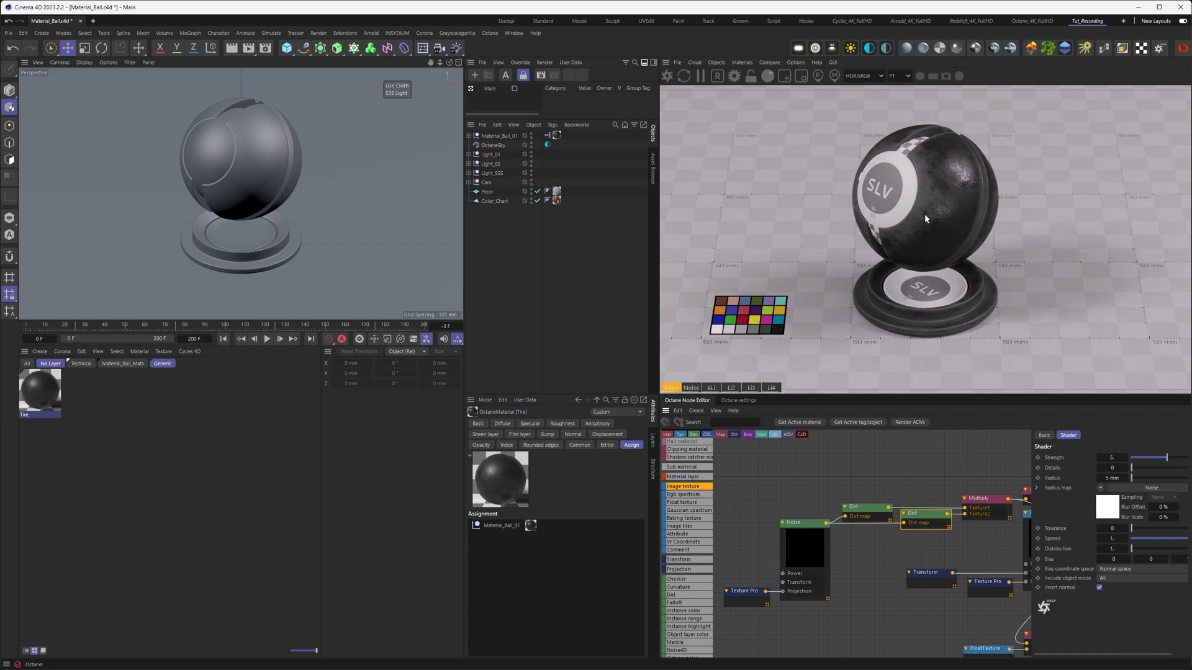
left_click(866, 509)
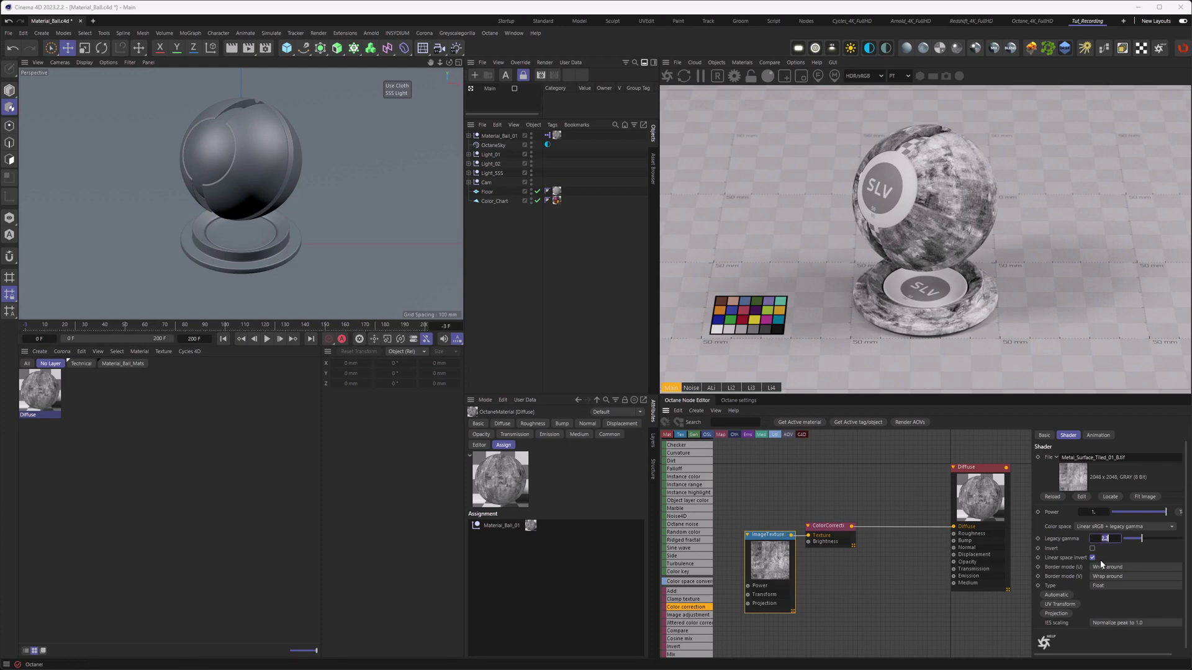
Set the ImageTexture's legacy gamma to 1, then to 0.4545
type("1")
key("Return")
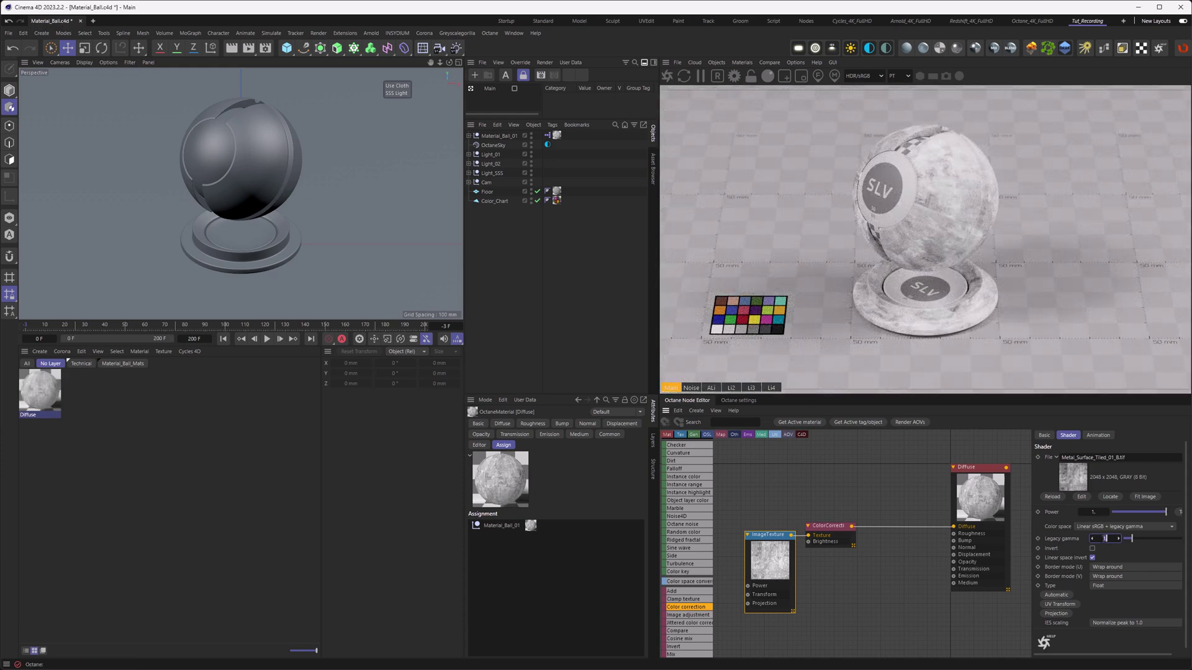
double_click(1104, 538)
type("0.4545")
key("Return")
double_click(1104, 538)
Set the ColorCorrection gamma to 2.2, then bring it back to 1
left_click(828, 526)
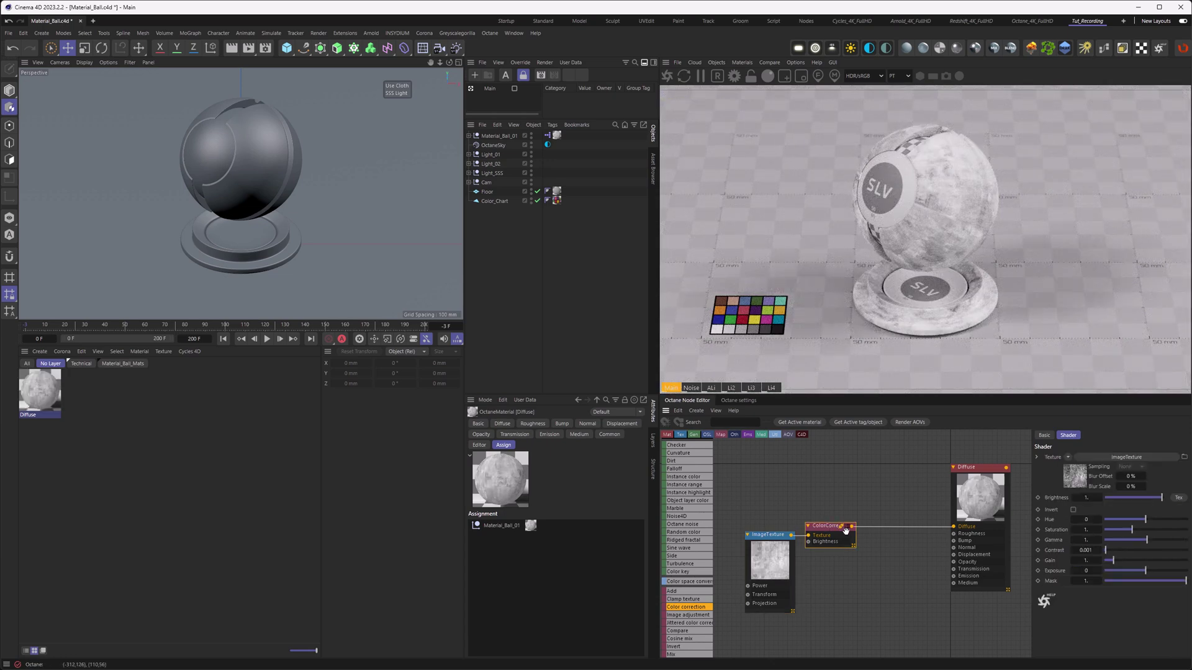
double_click(1083, 540)
type("2.2")
key("Return")
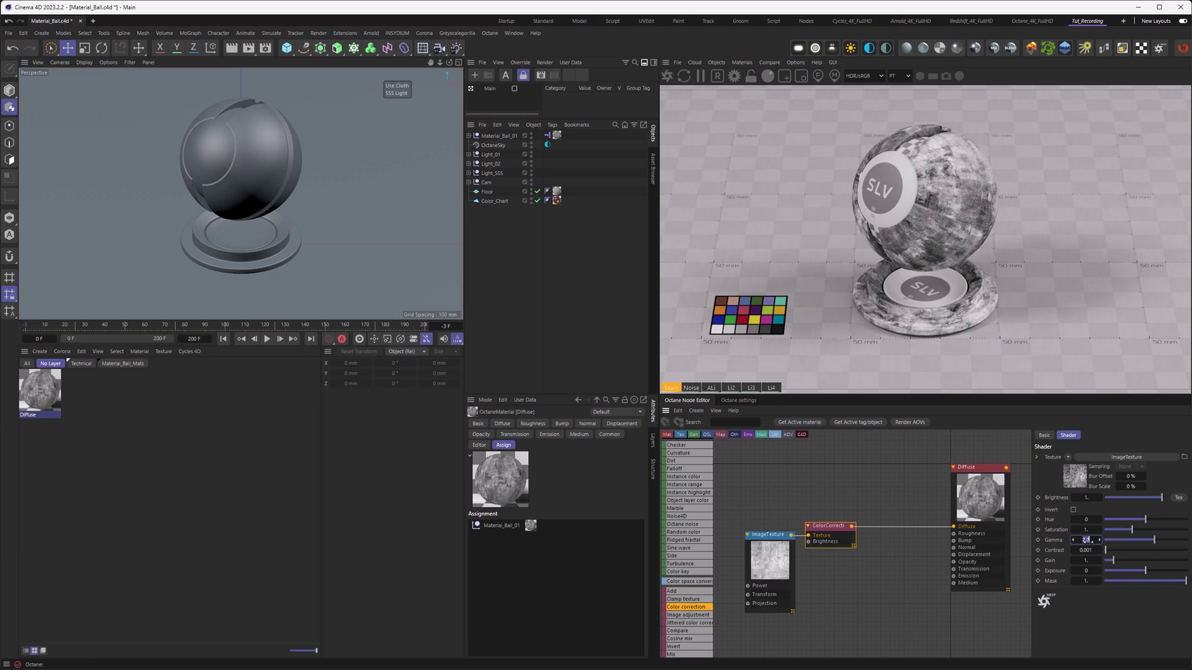
left_click_drag(1086, 540, 1083, 540)
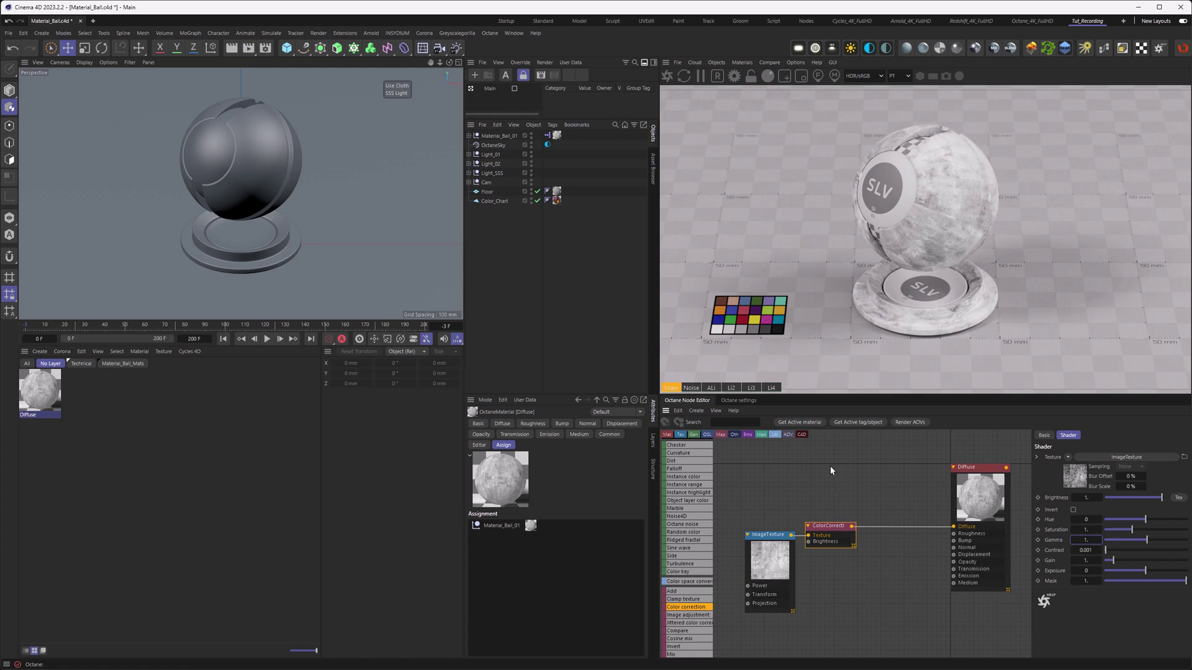
left_click(770, 537)
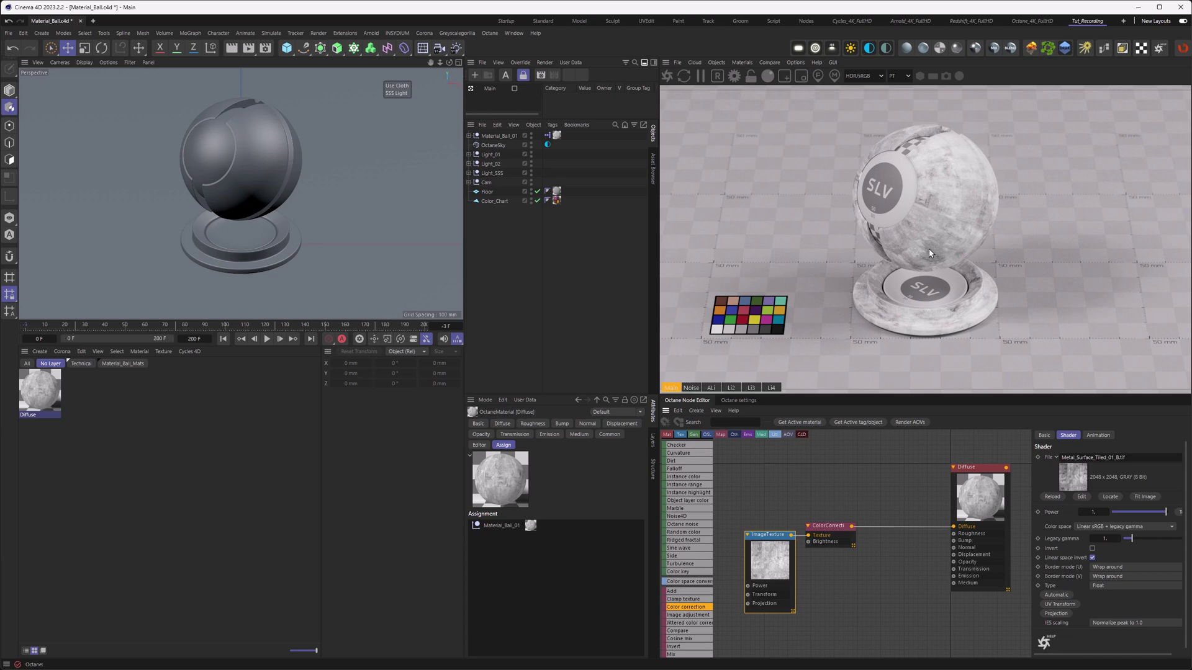
Set the ImageTexture's legacy gamma back to 2.2
double_click(1105, 538)
type("2.2")
key("Return")
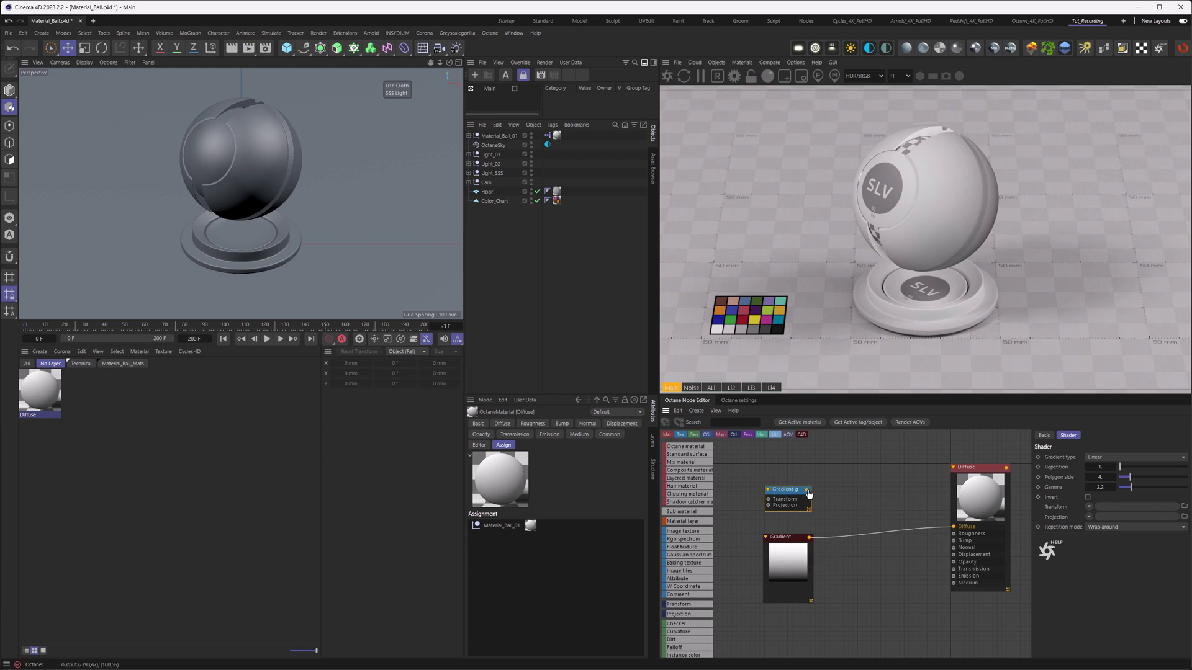
Wire the linear gradient into Diffuse and delete the unwanted Gradient(C) node
left_click_drag(807, 493, 953, 526)
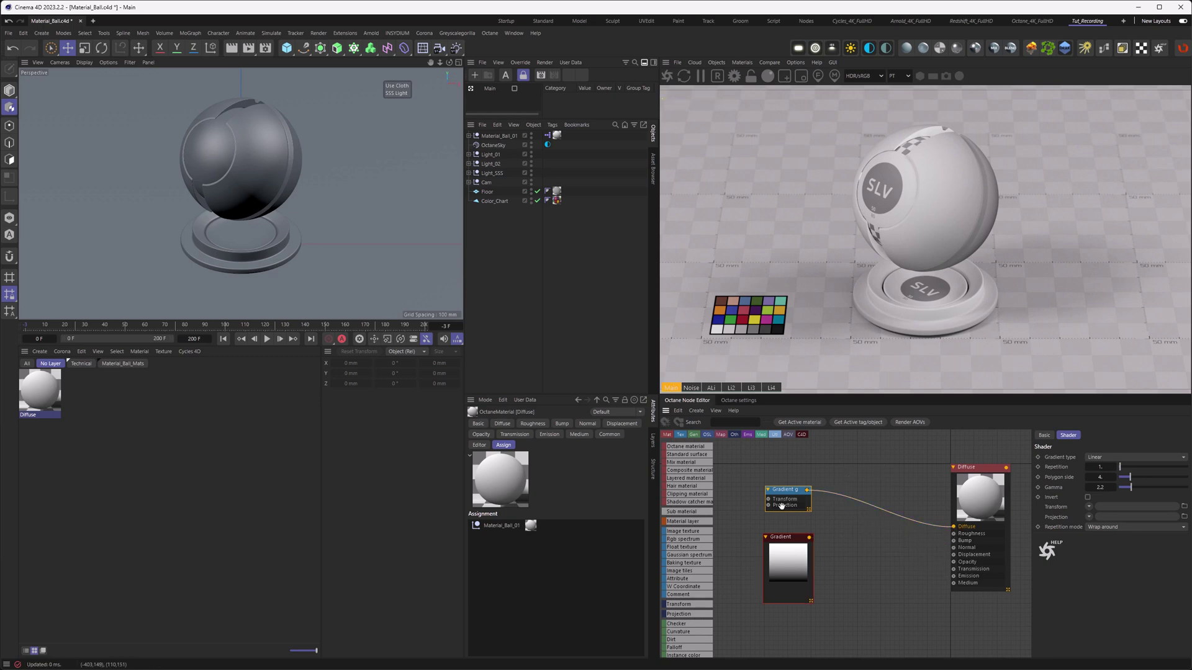
left_click(779, 568)
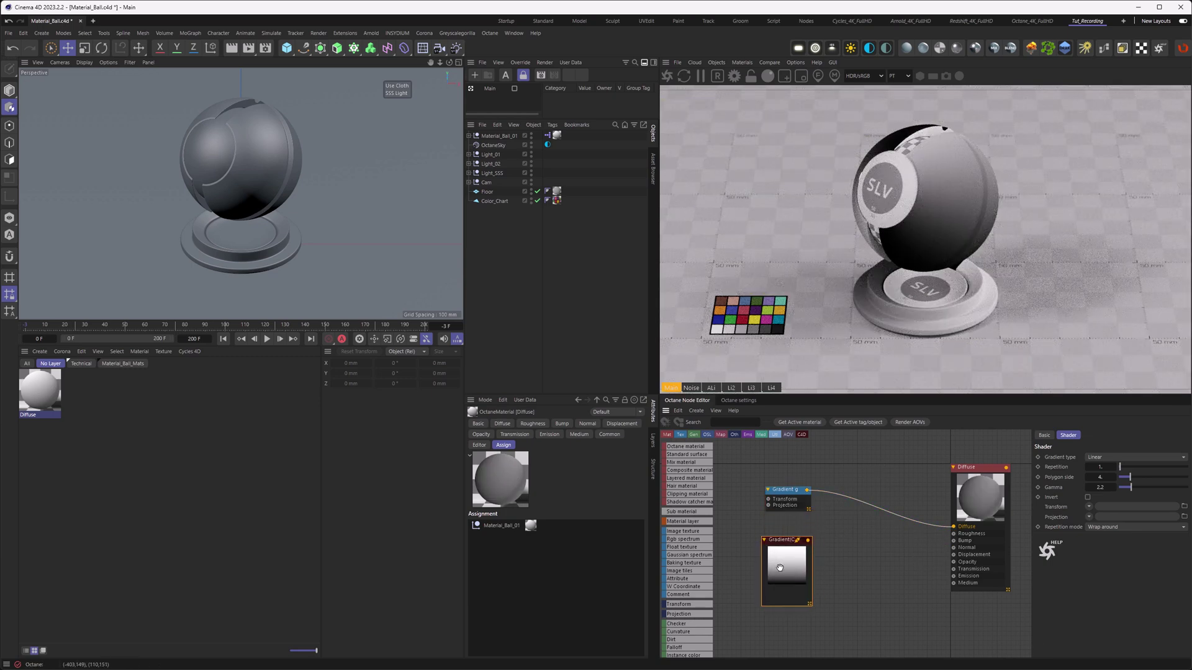
key("Delete")
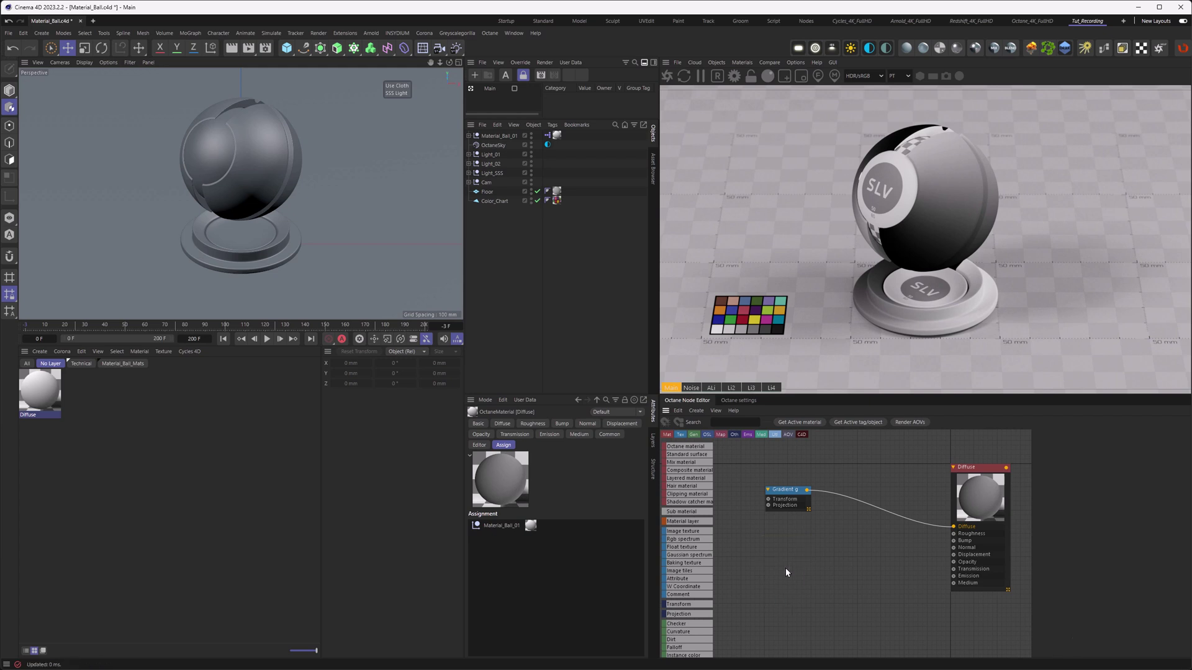
left_click(791, 500)
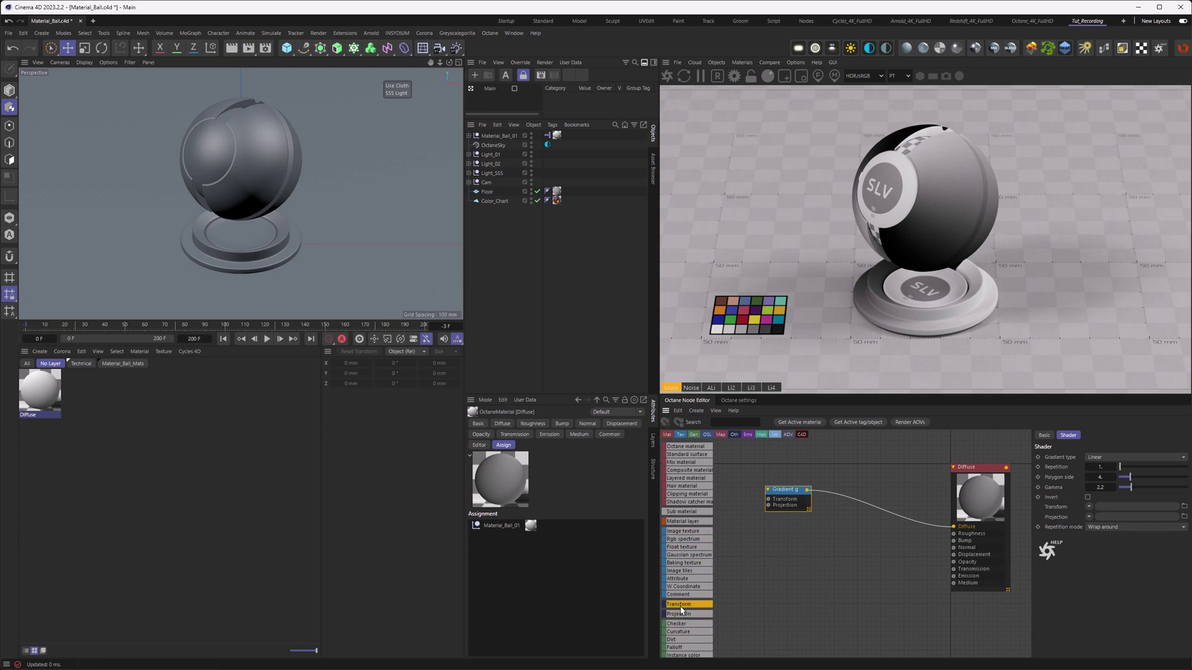
Feed a Transform node into the gradient with R.Z rotation of 90°
left_click_drag(681, 610, 748, 506)
left_click(1074, 519)
type("90")
key("Return")
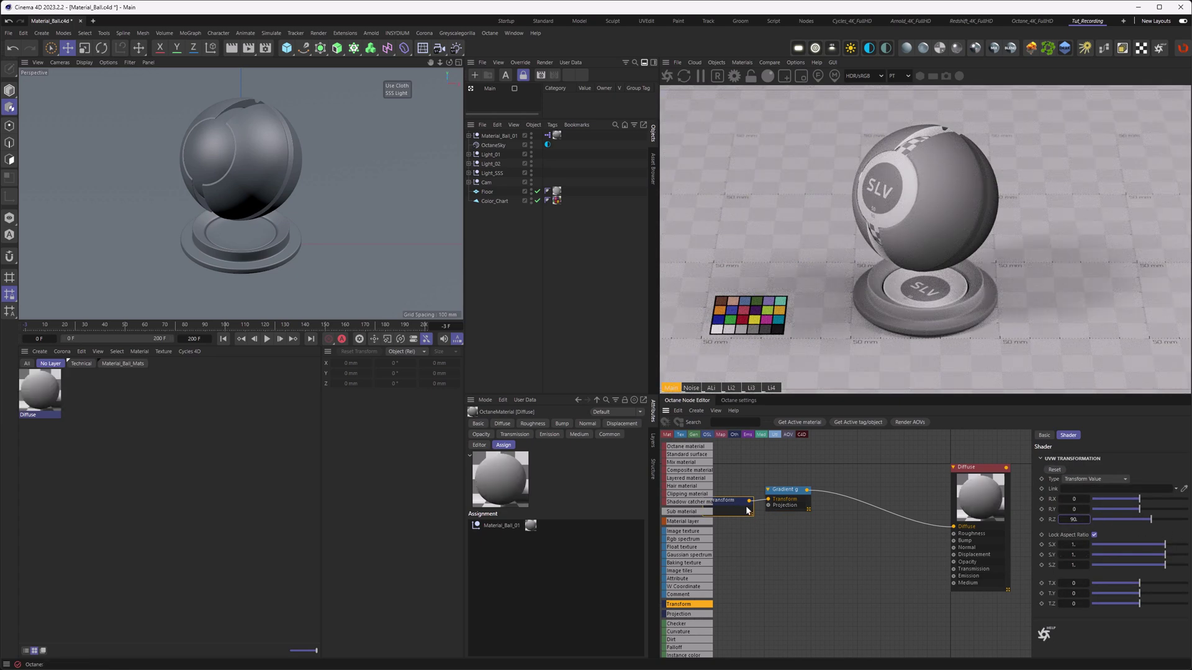
left_click_drag(734, 503, 735, 501)
Set the gradient's gamma to 1, try Radial and Angular, then keep Linear
left_click(787, 497)
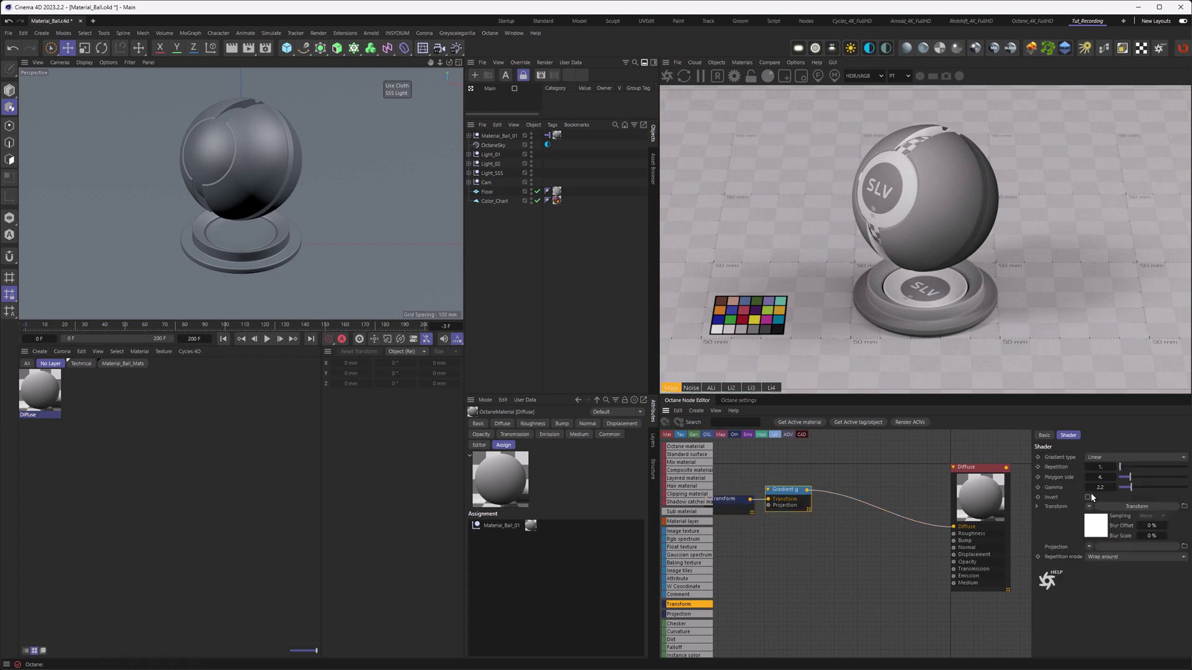
left_click(1100, 488)
type("1")
key("Return")
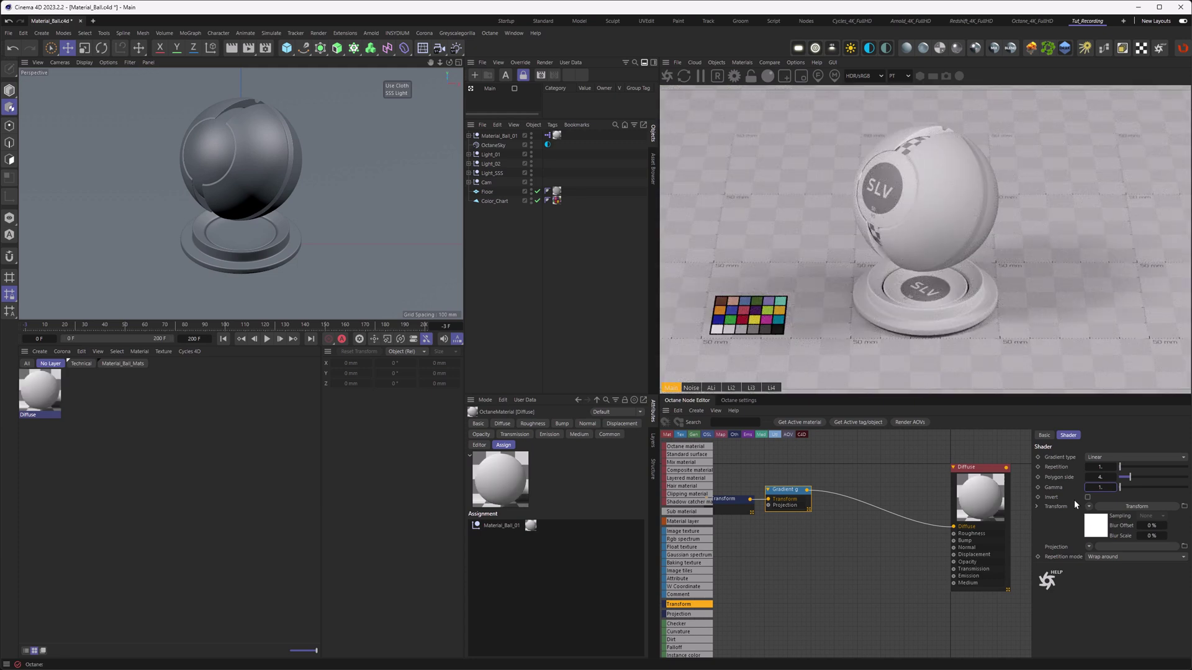
left_click(1104, 457)
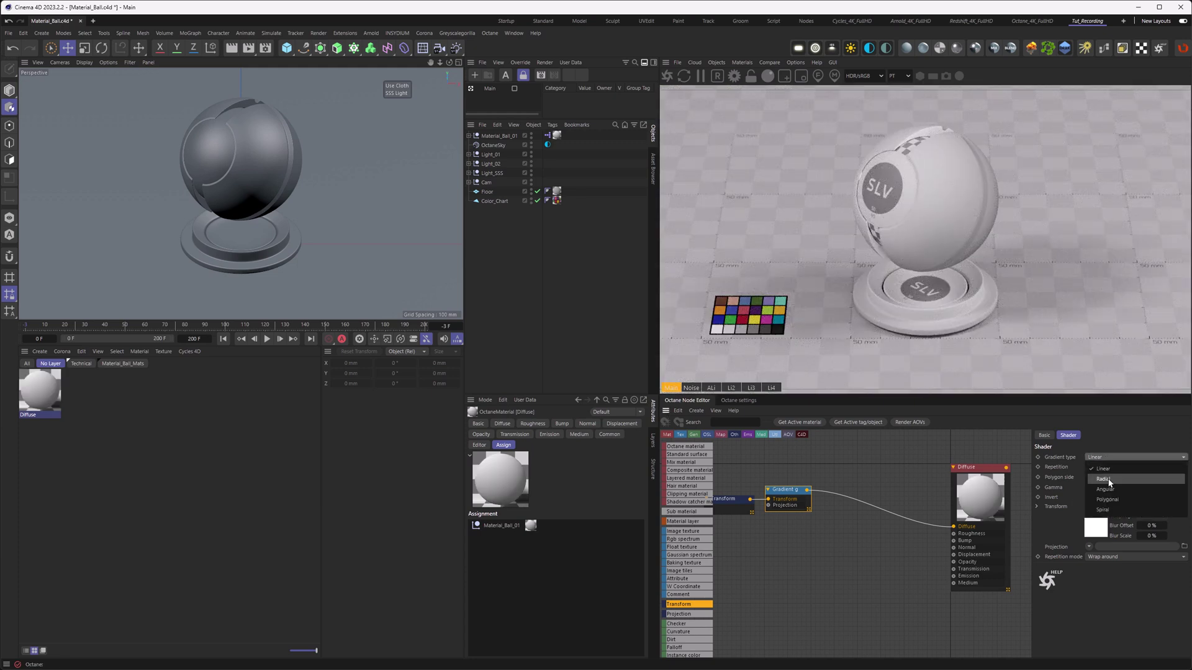
left_click(1108, 478)
left_click(1105, 458)
left_click(1105, 489)
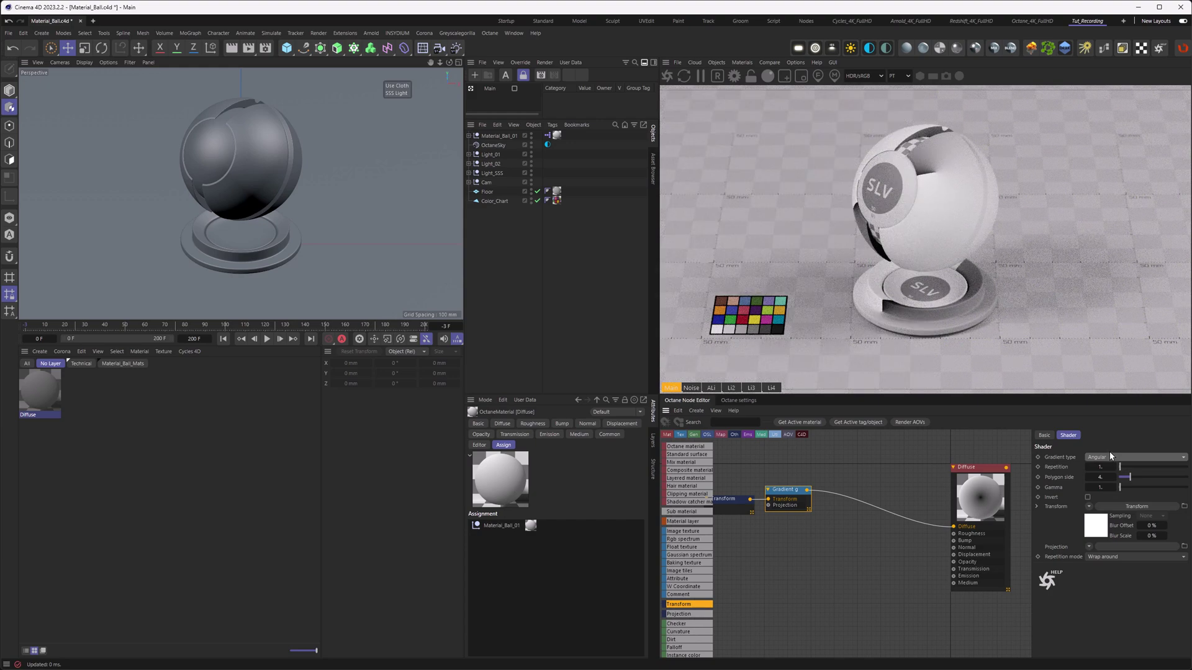
left_click(1108, 455)
left_click(1104, 469)
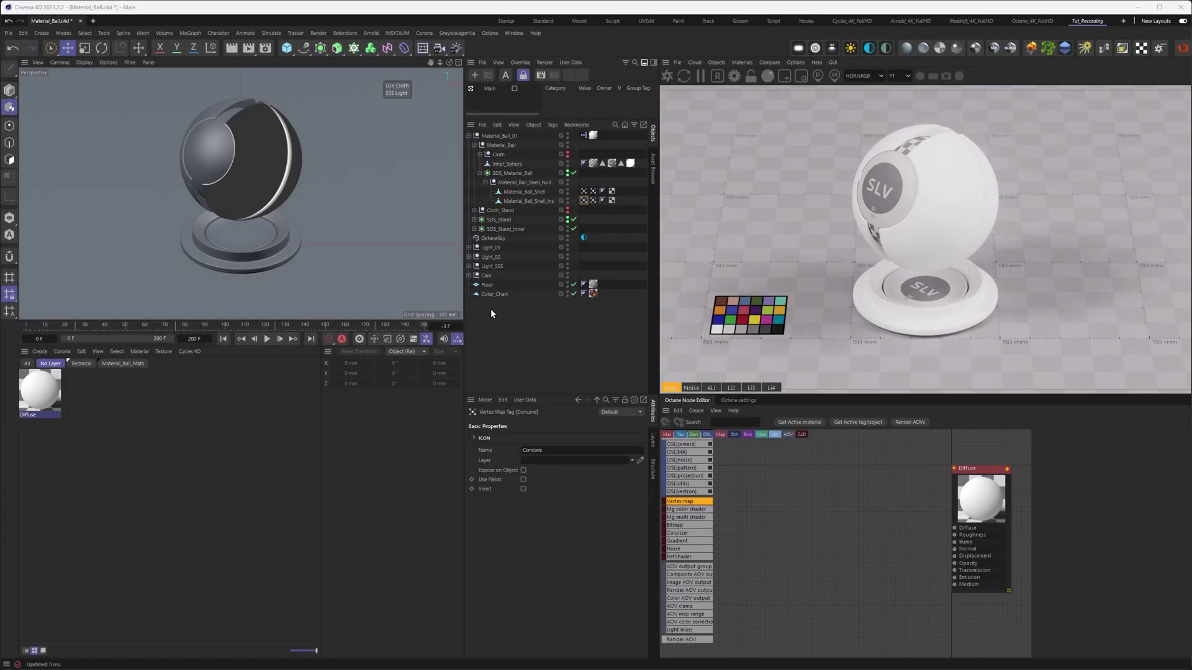
Add a Vertex Map node reading the Convex tag and wire it into Diffuse
left_click(593, 200)
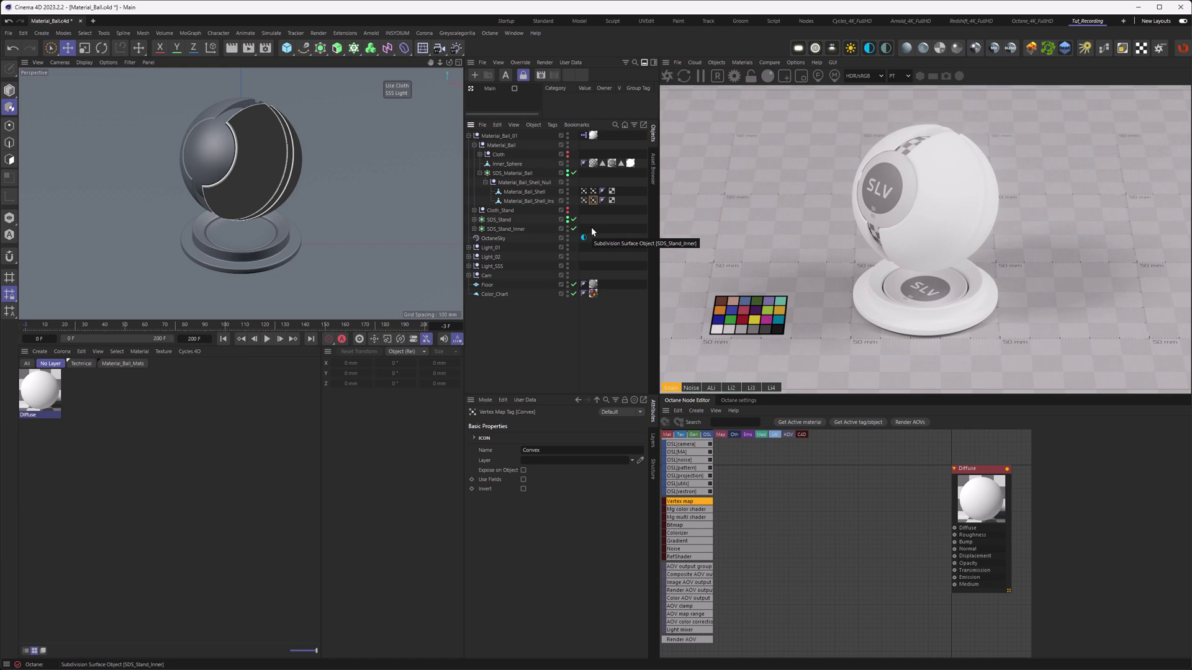
left_click_drag(678, 502, 799, 507)
left_click_drag(472, 411, 1134, 520)
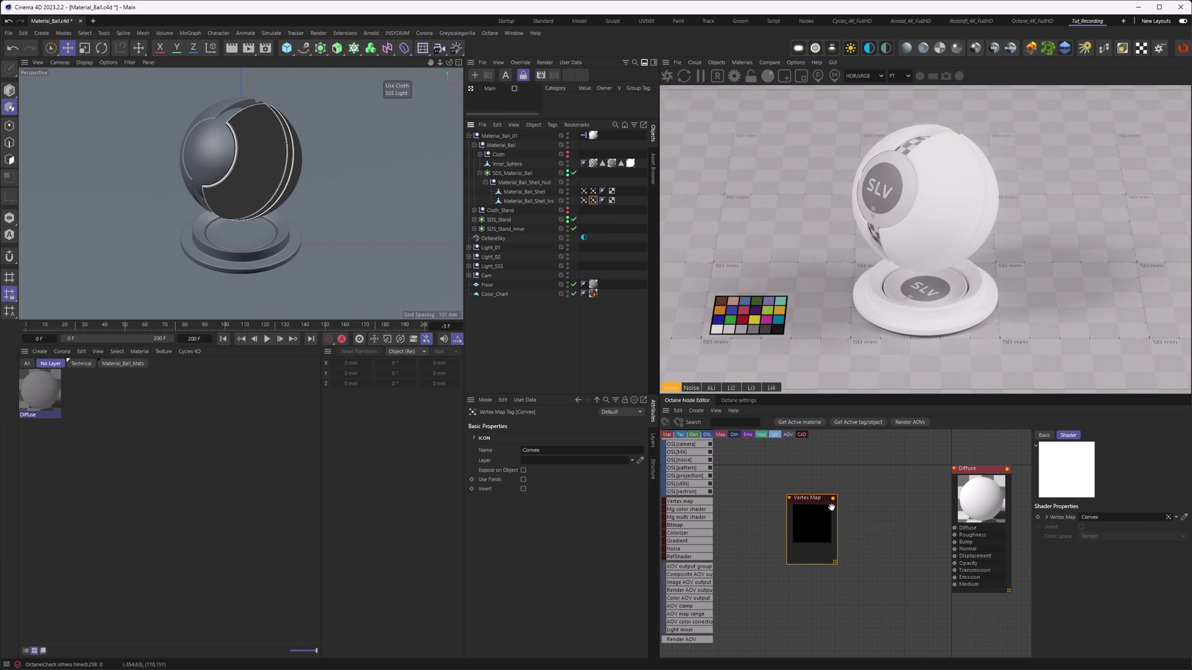
left_click_drag(833, 499, 955, 527)
left_click_drag(827, 525, 817, 555)
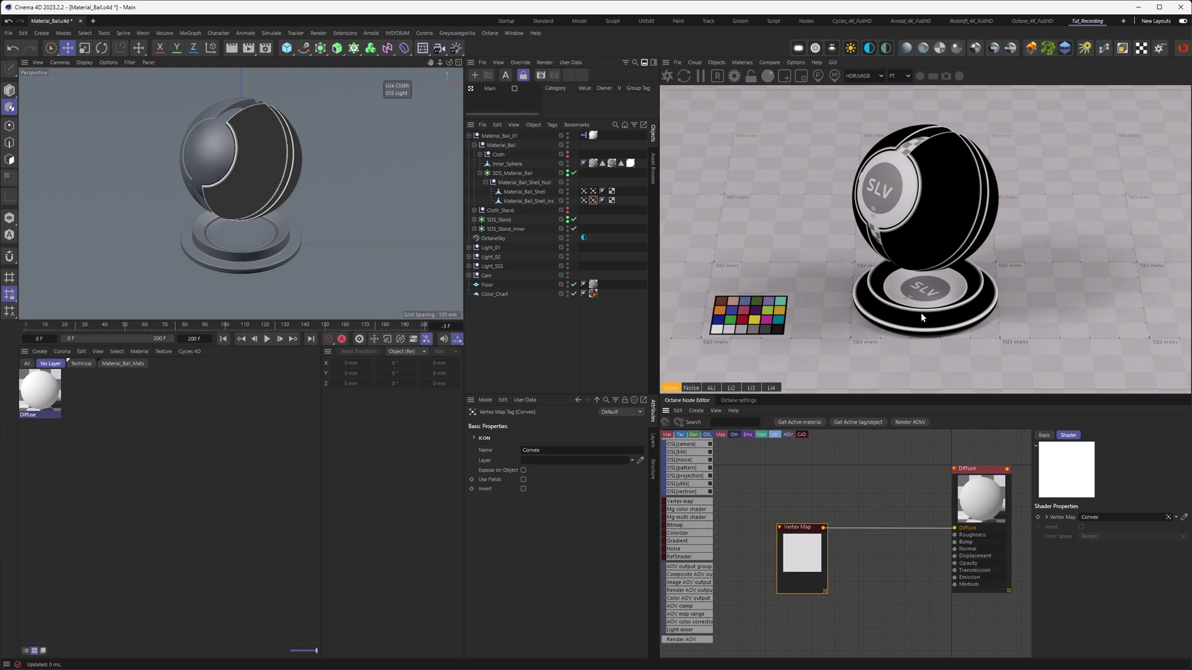
Search 'att' and add an Attribute node to the material graph
left_click(733, 424)
type("att")
left_click_drag(796, 484, 801, 468)
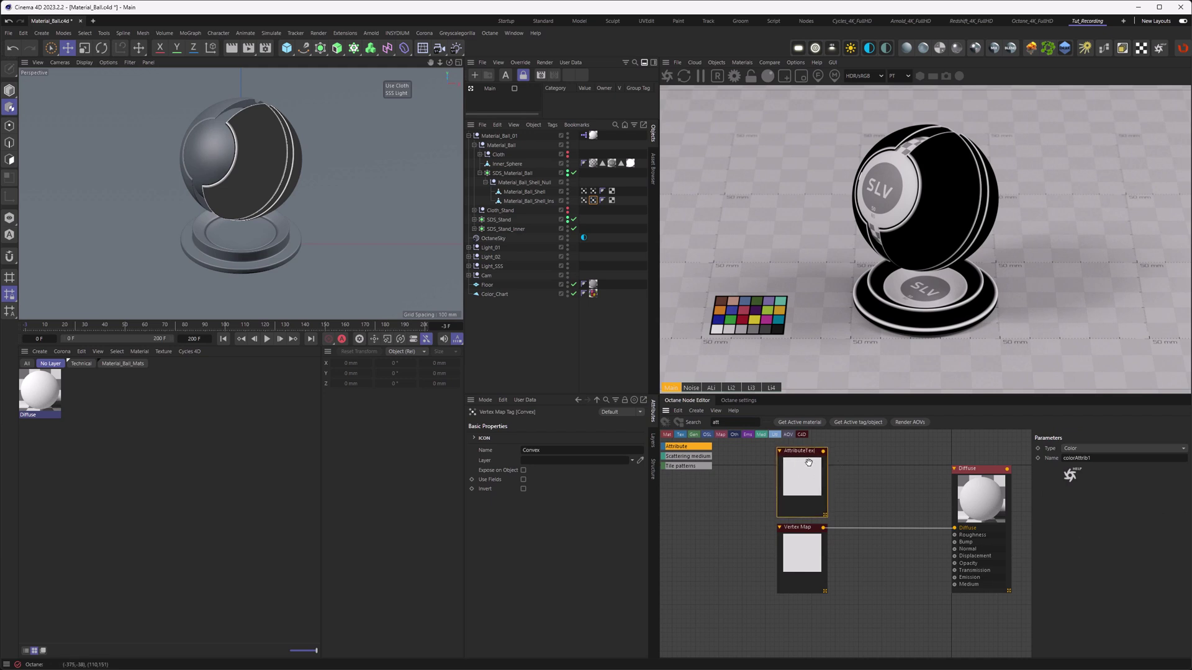
left_click(752, 422)
key("BackSpace")
key("BackSpace")
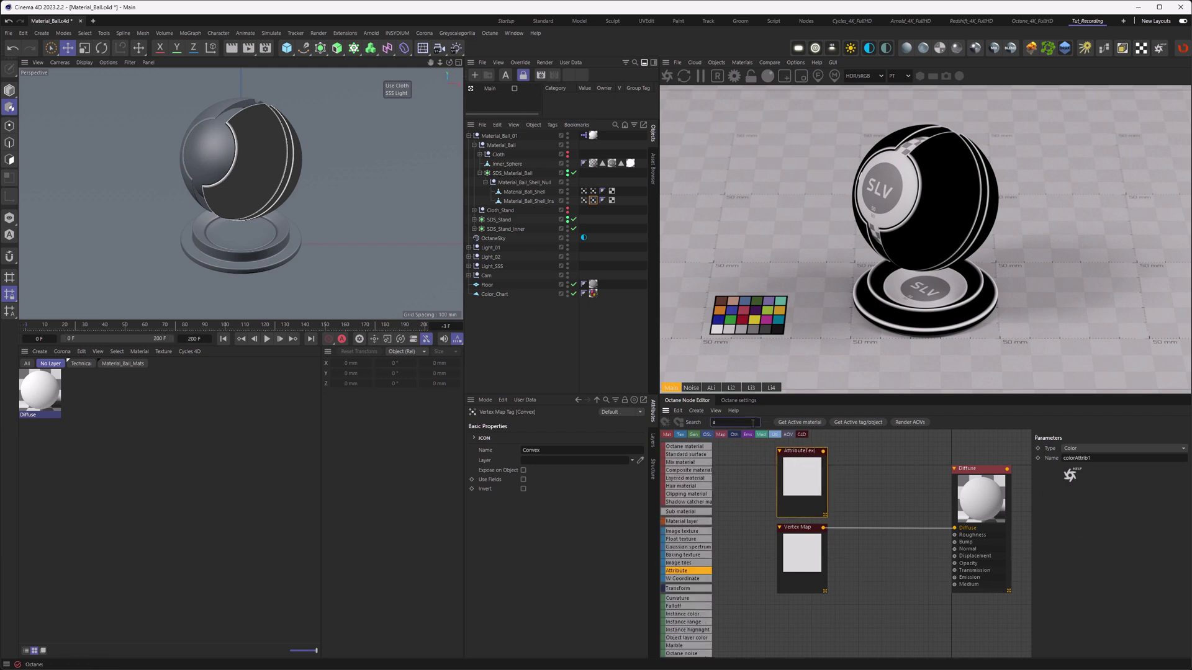
key("BackSpace")
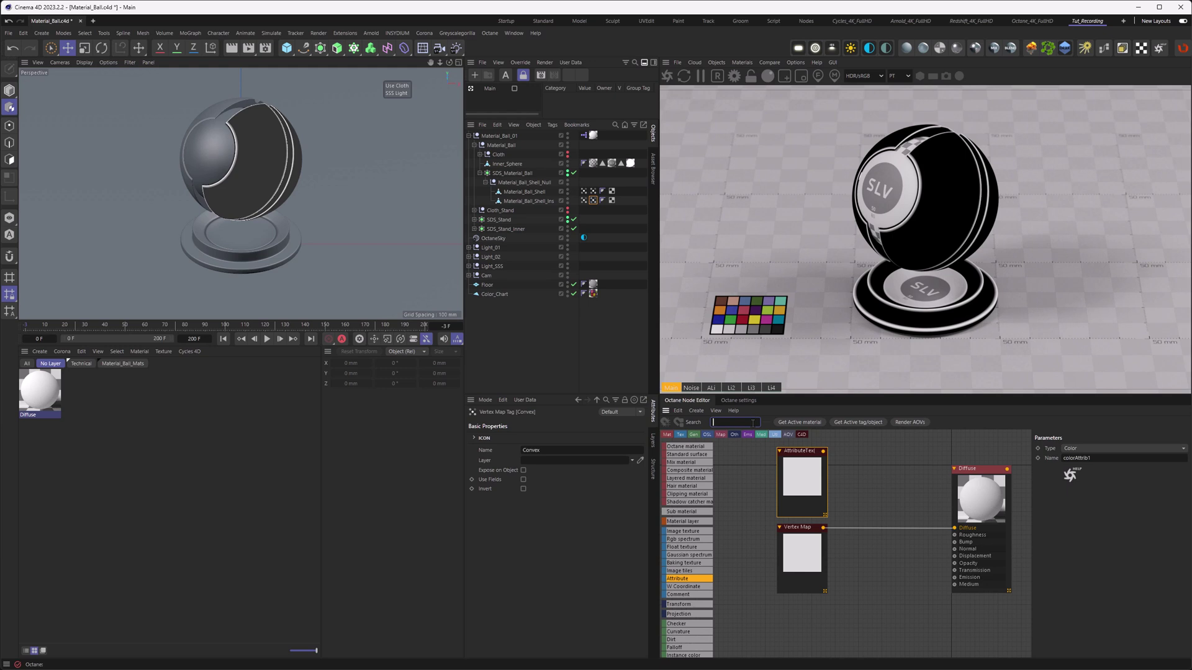
Name the Attribute node 'Convex', set its type to Float, and wire it into Diffuse
left_click_drag(1097, 459, 1051, 459)
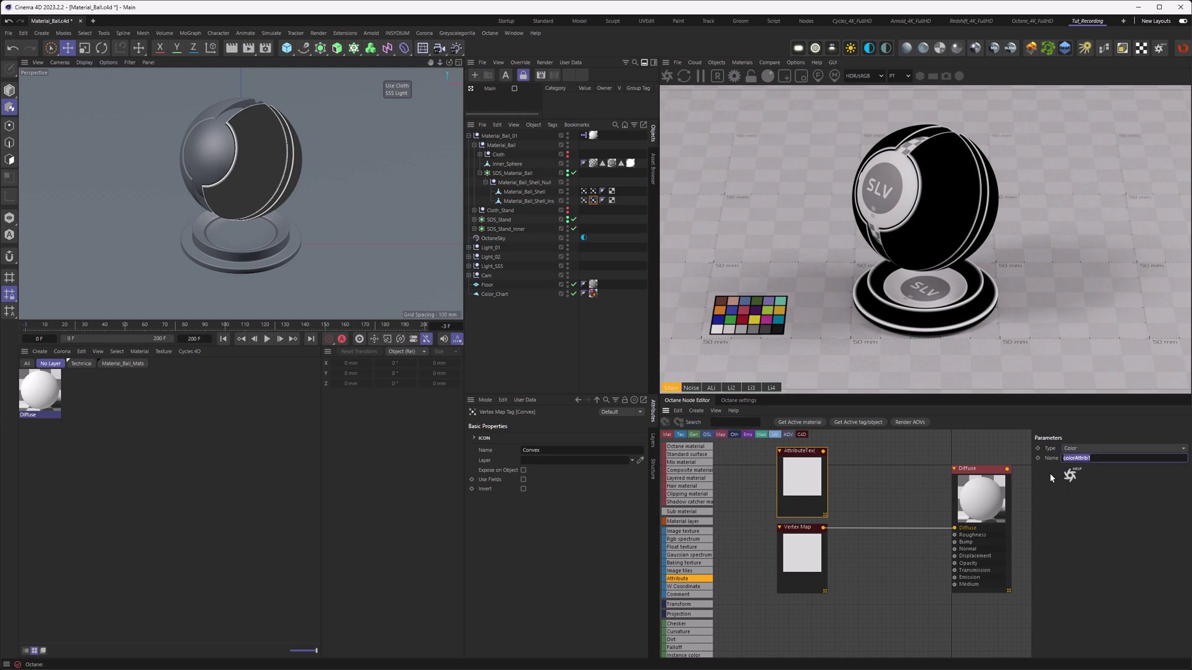
left_click(568, 490)
left_click_drag(546, 450, 520, 450)
key("ctrl+c")
left_click_drag(1096, 458, 1058, 459)
key("ctrl+v")
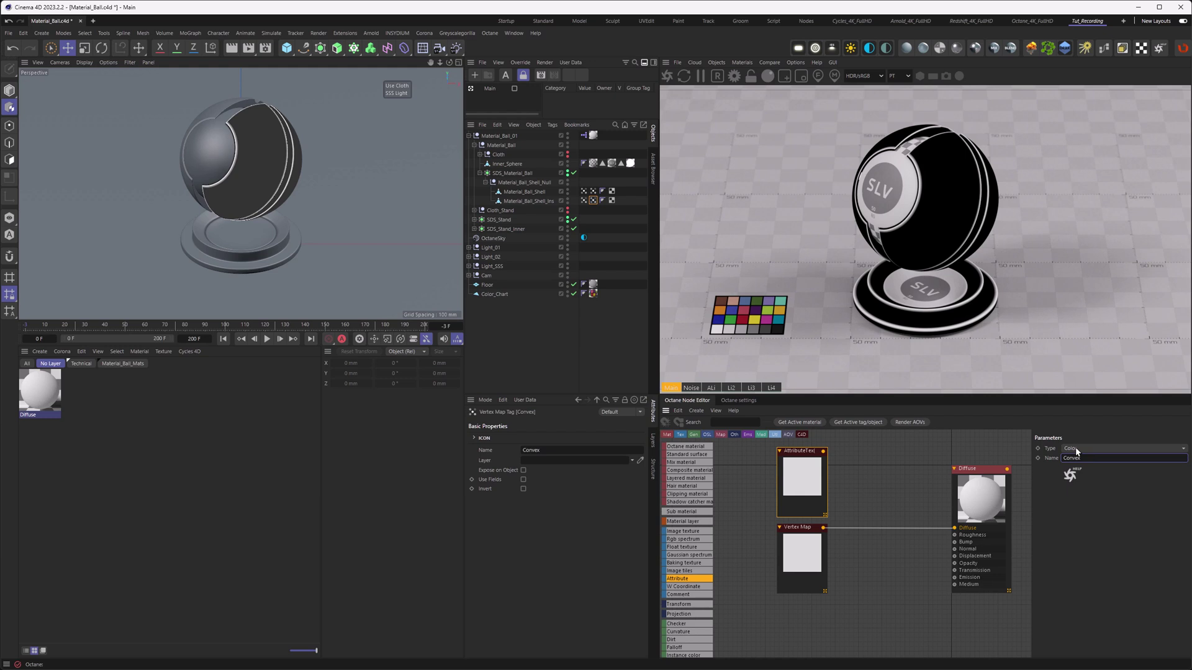
left_click(1075, 449)
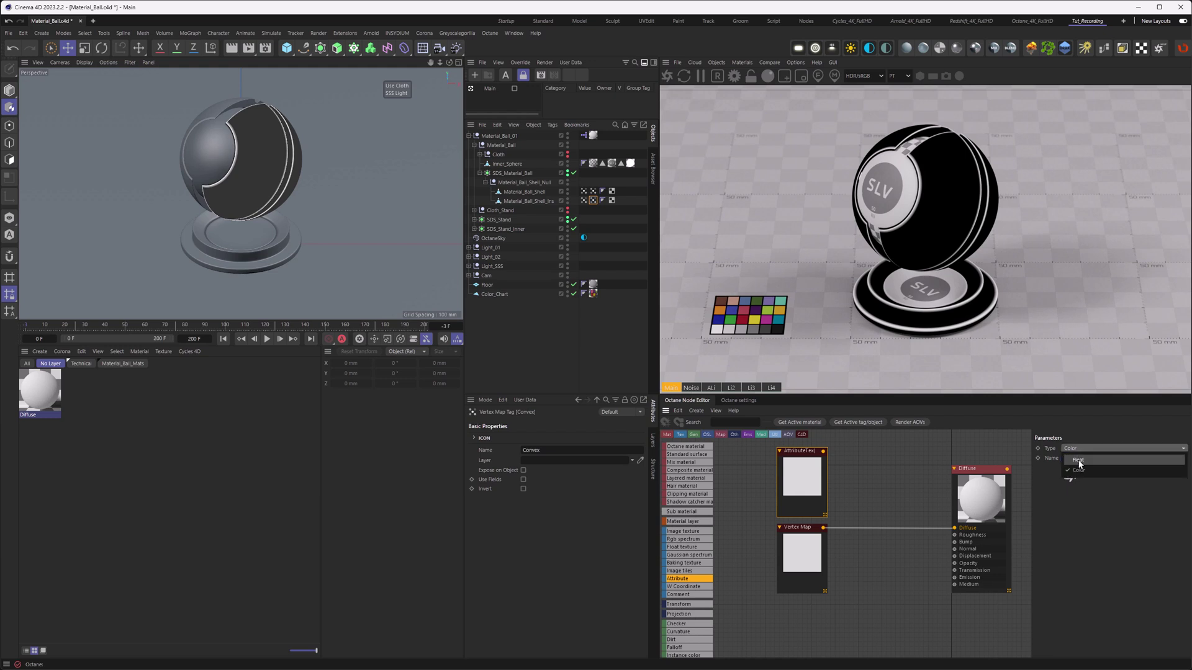
left_click(1078, 464)
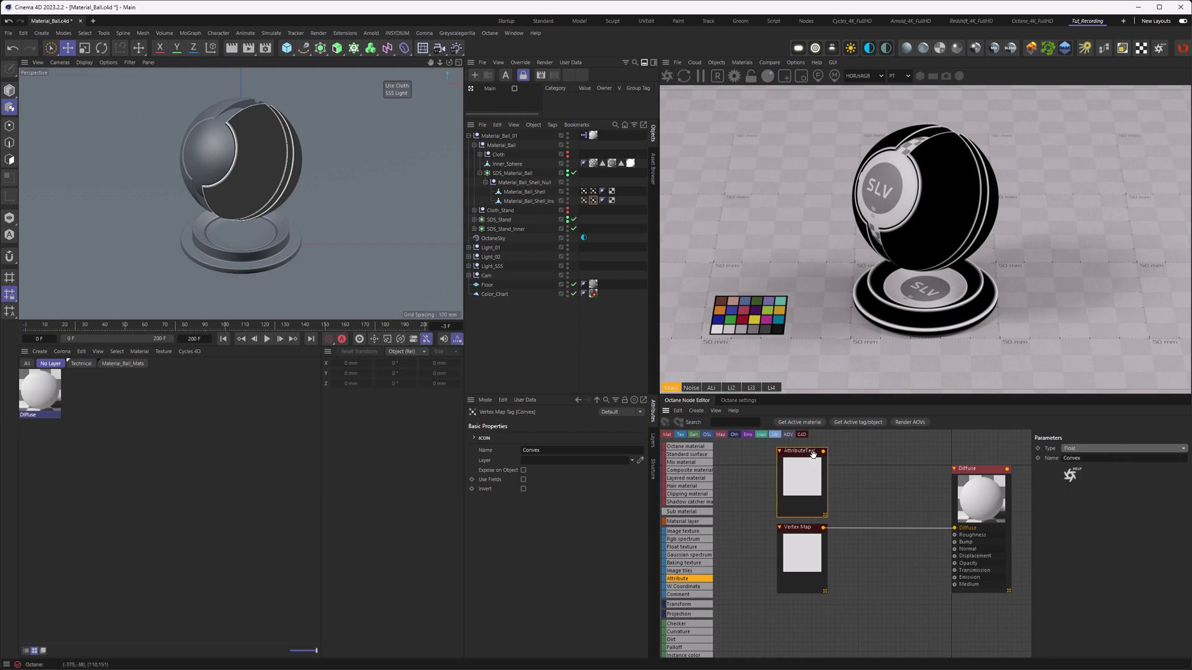
left_click_drag(822, 451, 955, 528)
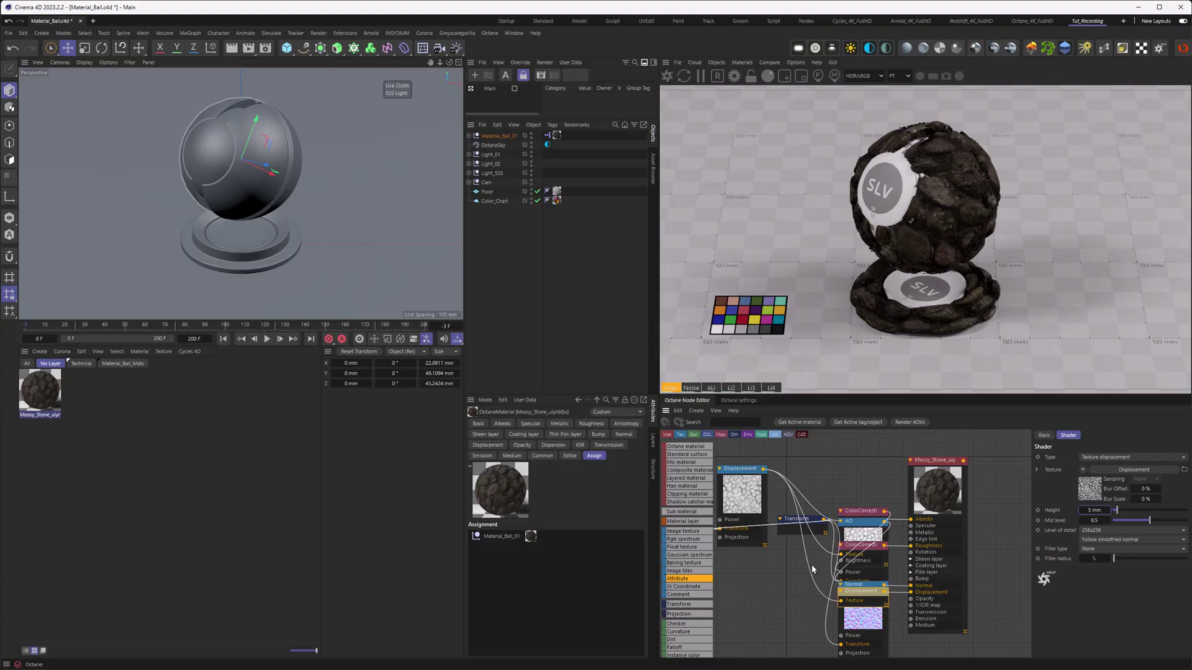
Auto-arrange the Mossy Stone Wall material's node graph
right_click(946, 481)
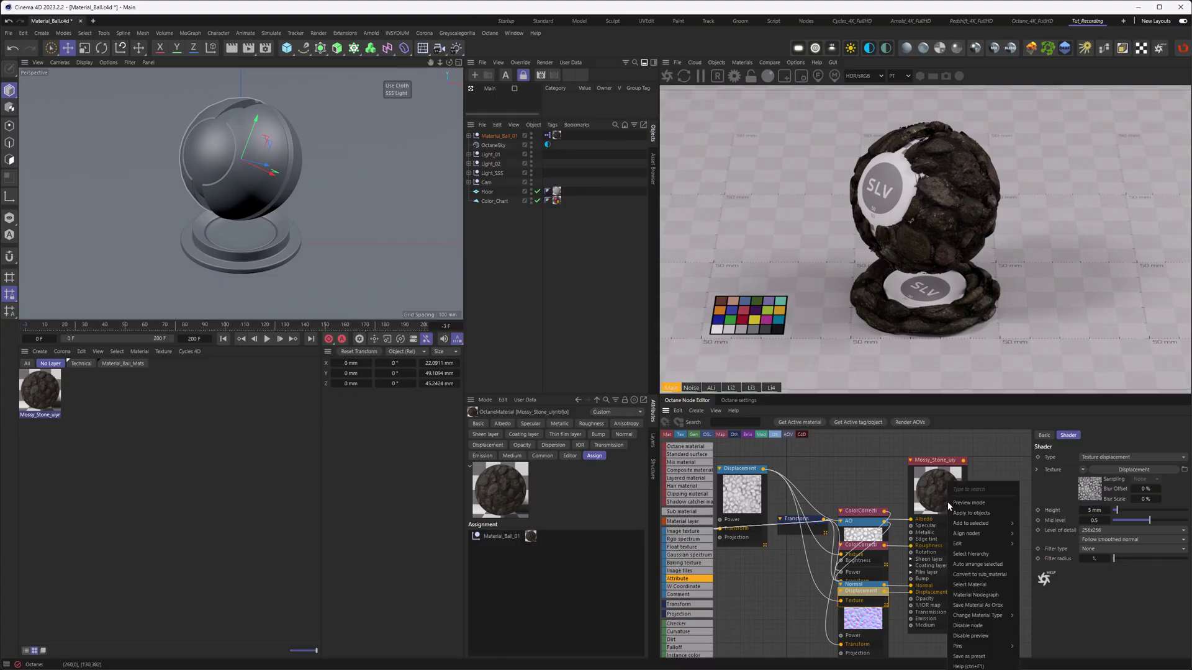
left_click(978, 564)
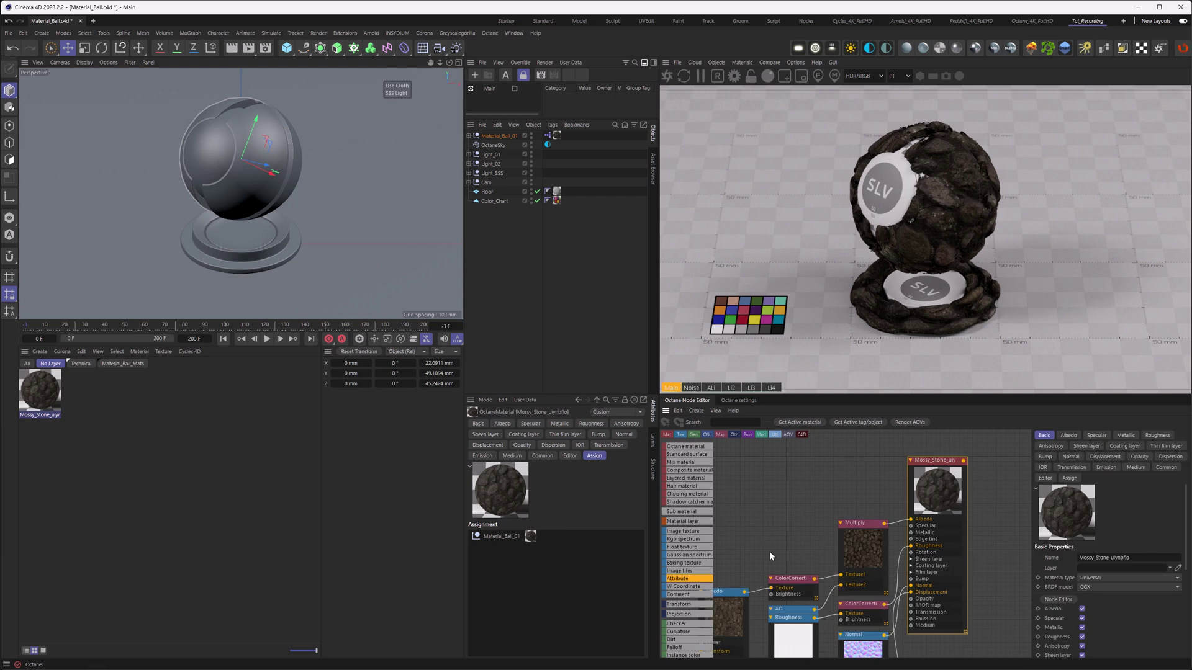
middle_click_drag(769, 551, 808, 430)
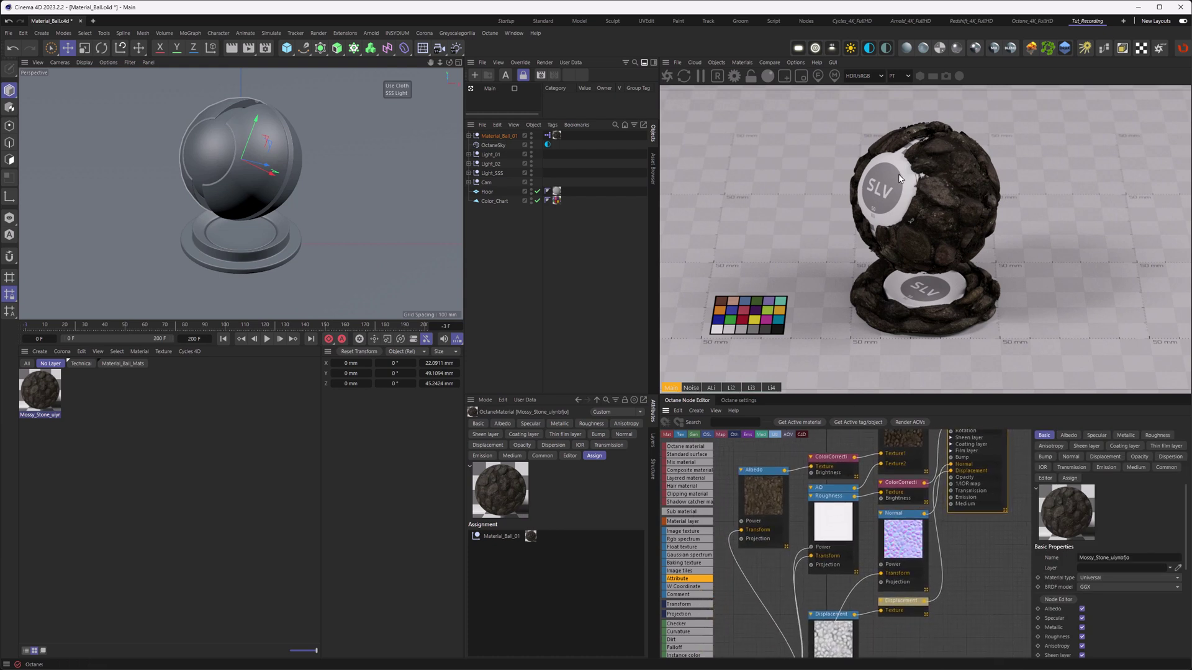
Set the Displacement node's level of detail to 8192x8192
left_click(899, 602)
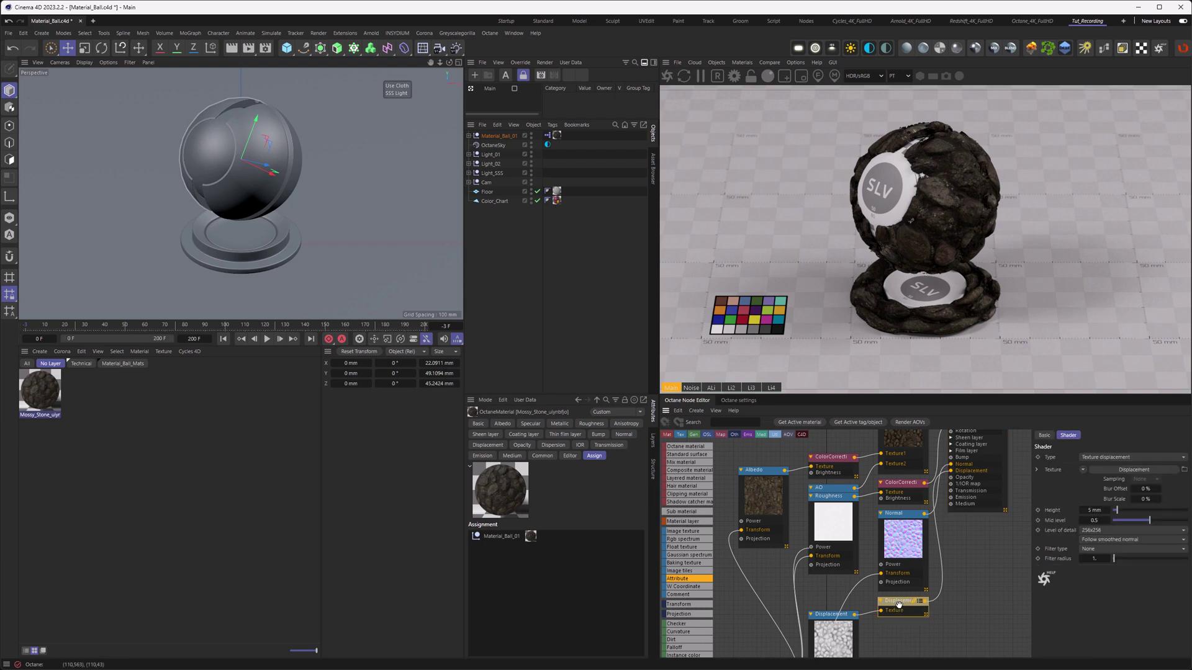
left_click(1092, 531)
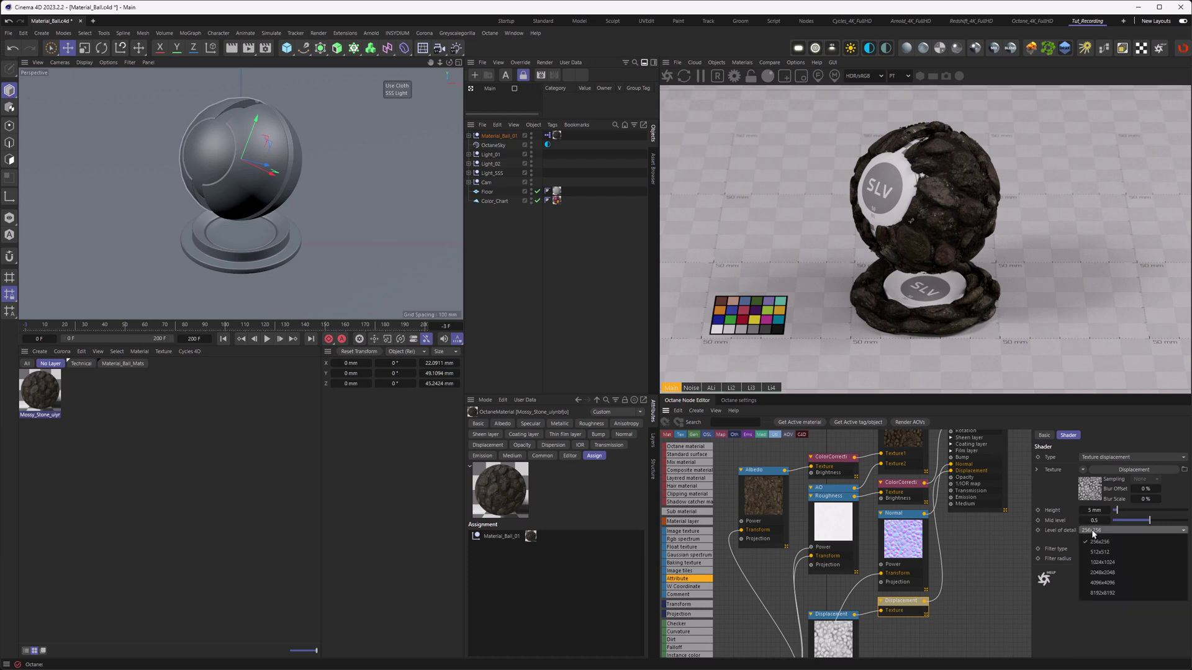
left_click(1099, 592)
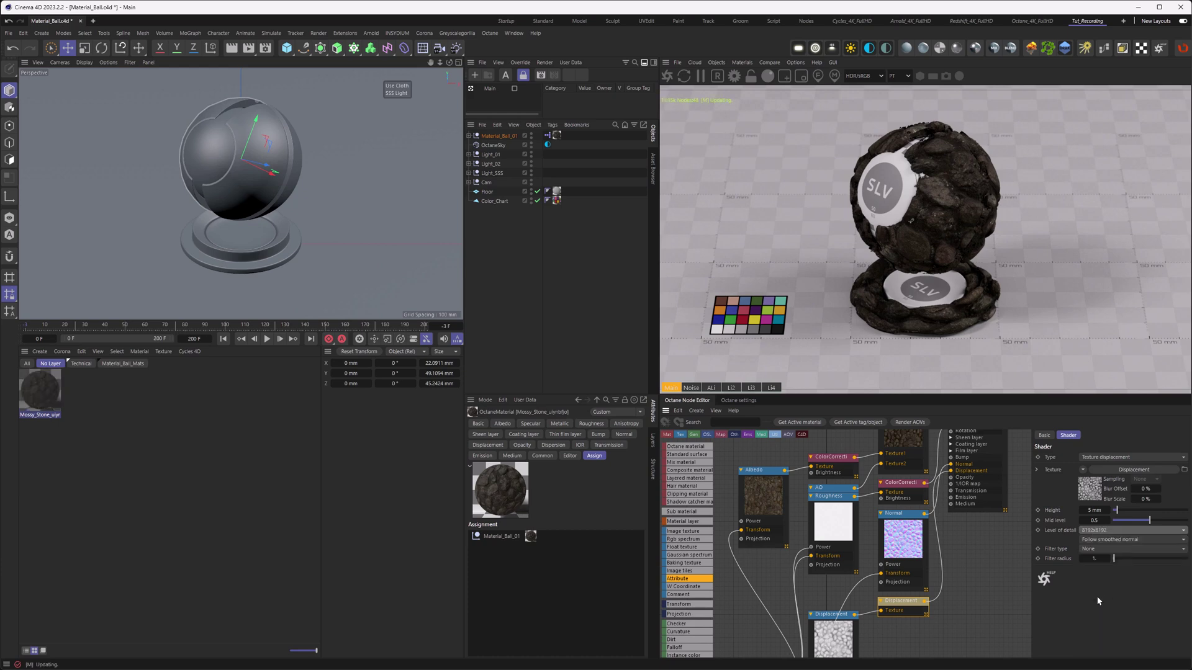